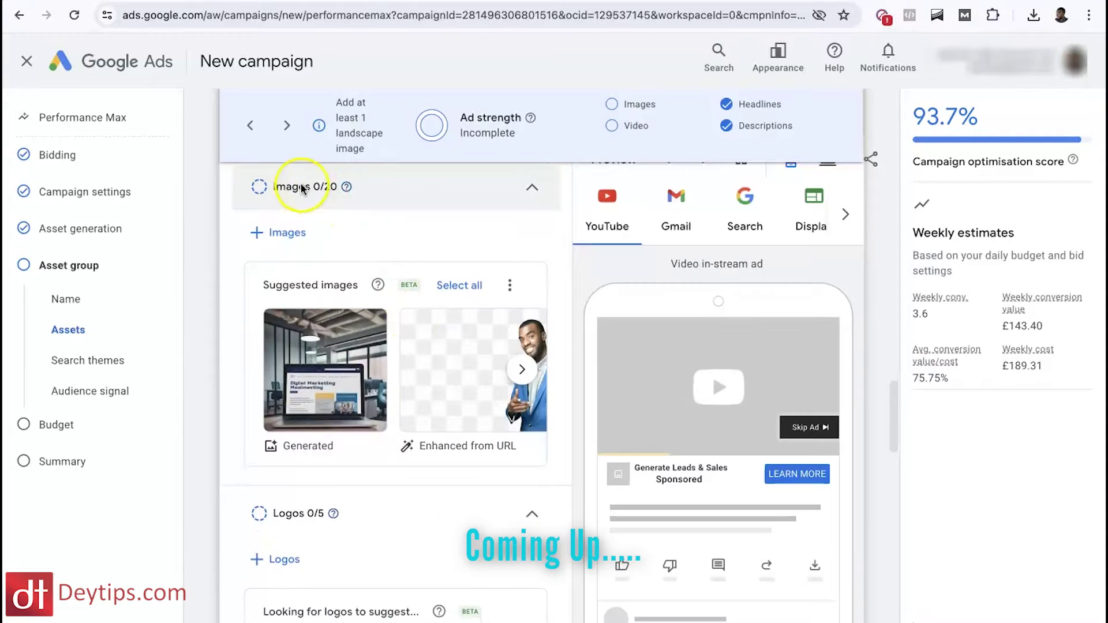
scroll(369, 277, "down", 1)
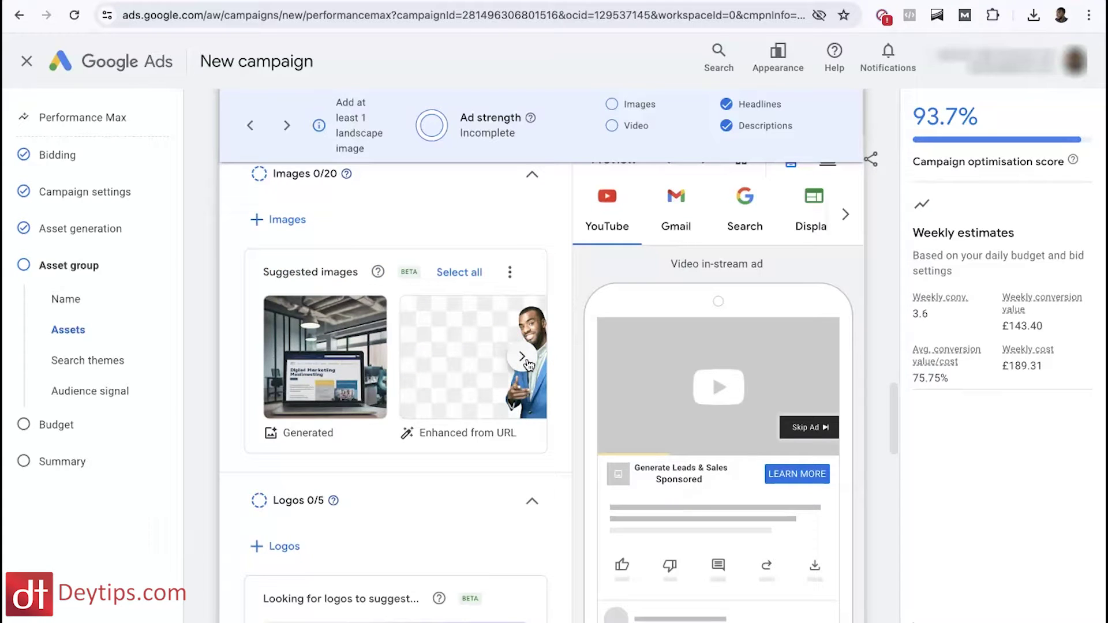
- Add the first suggested image to the asset group, bringing its images to 3 of 20
mouse_move(317, 359)
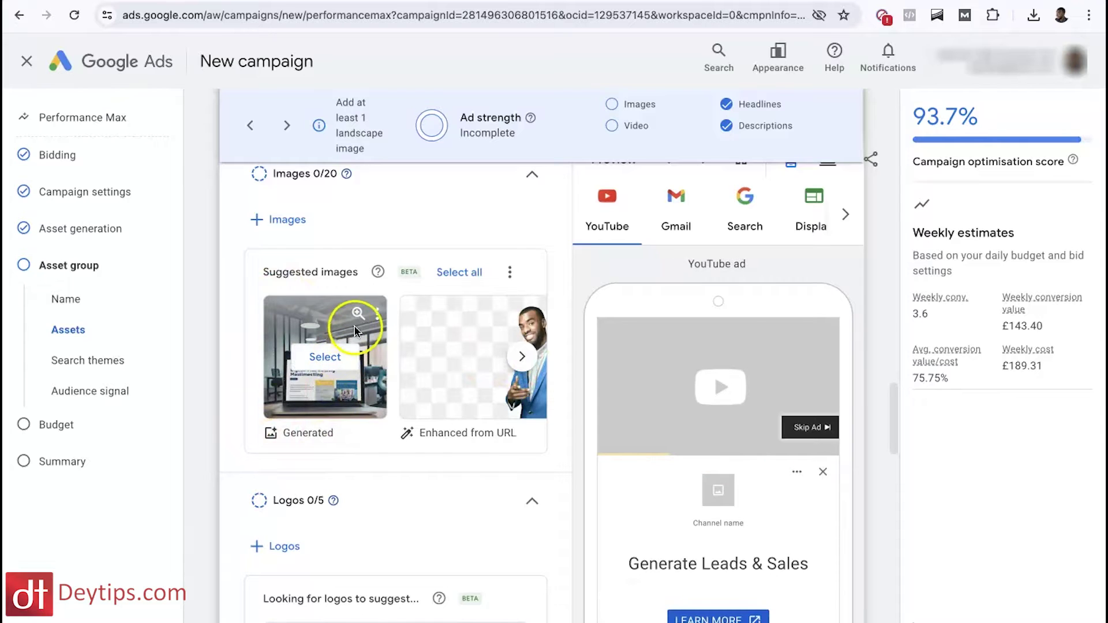
left_click(346, 368)
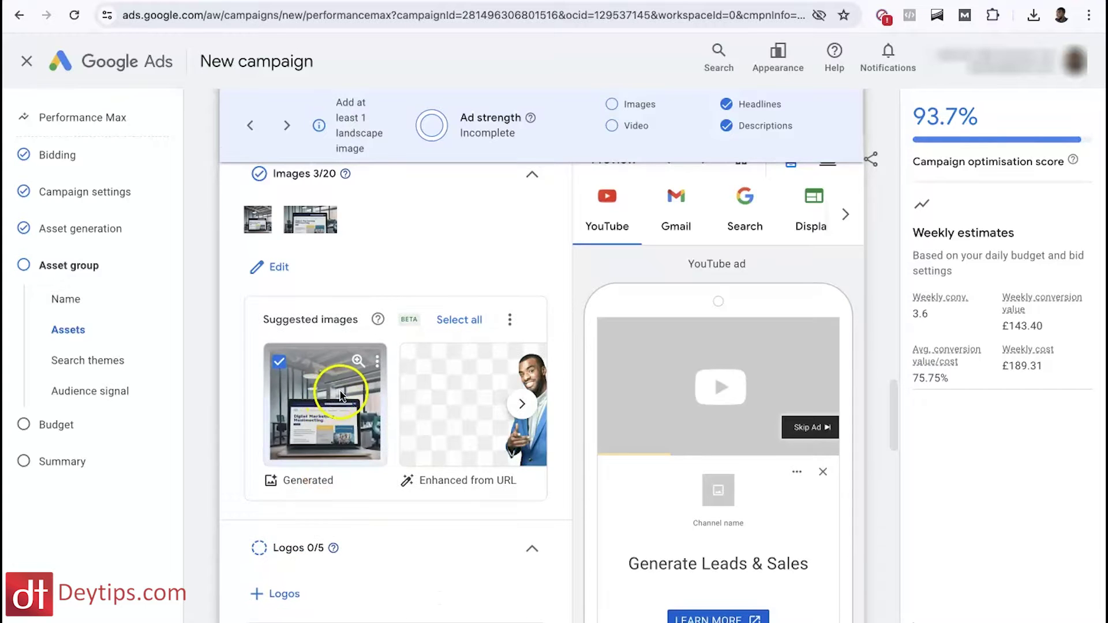
scroll(297, 334, "up", 1)
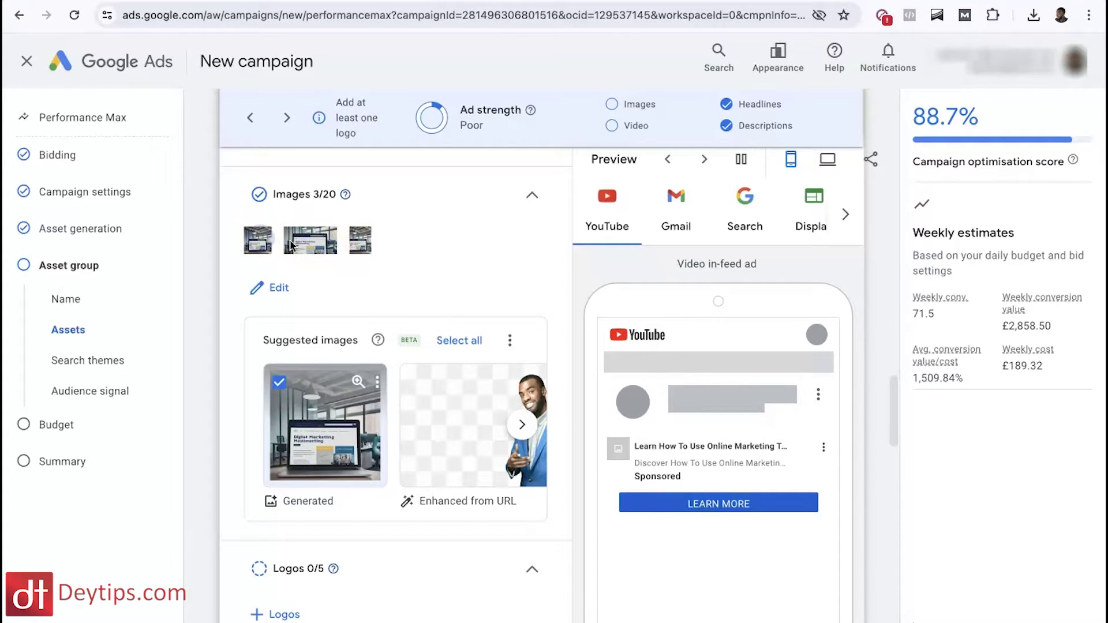
scroll(321, 323, "down", 1)
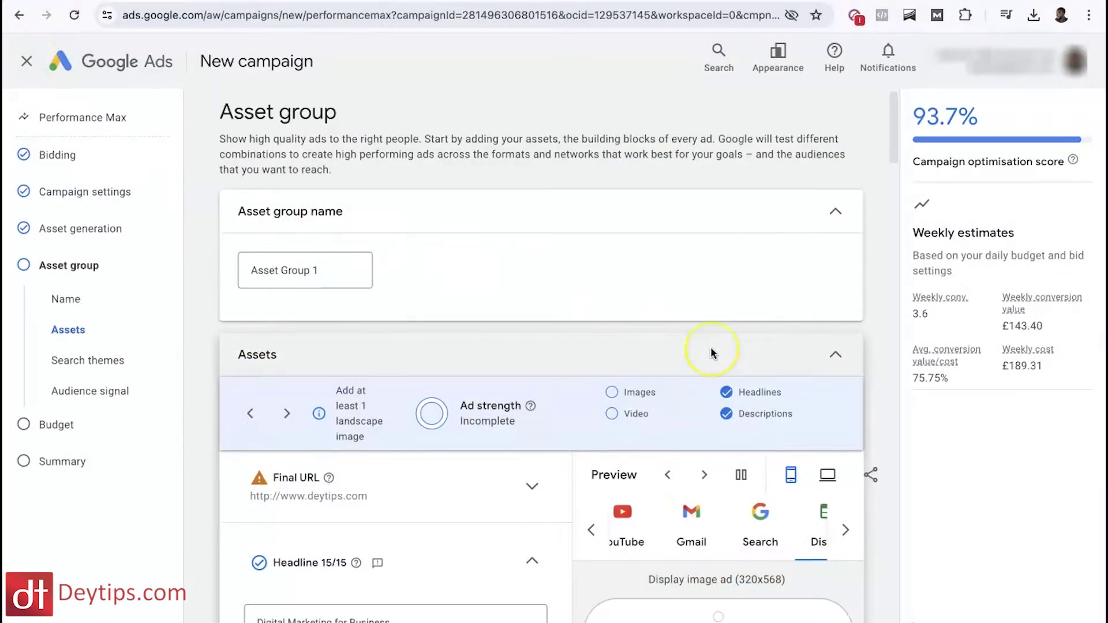
scroll(716, 352, "down", 3)
scroll(711, 347, "down", 3)
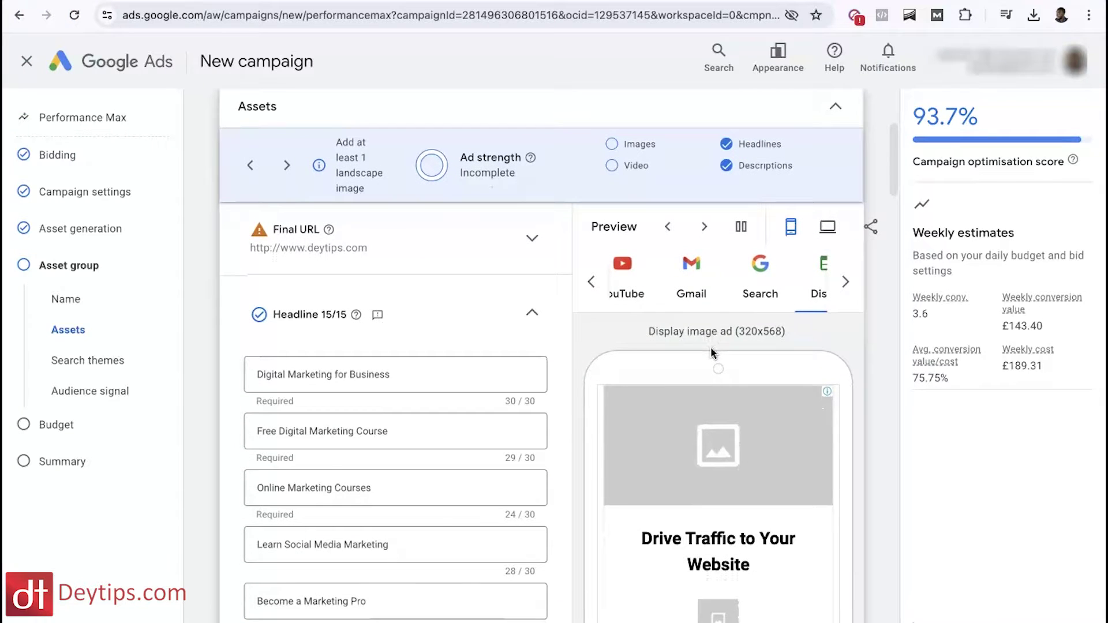
scroll(438, 320, "down", 1)
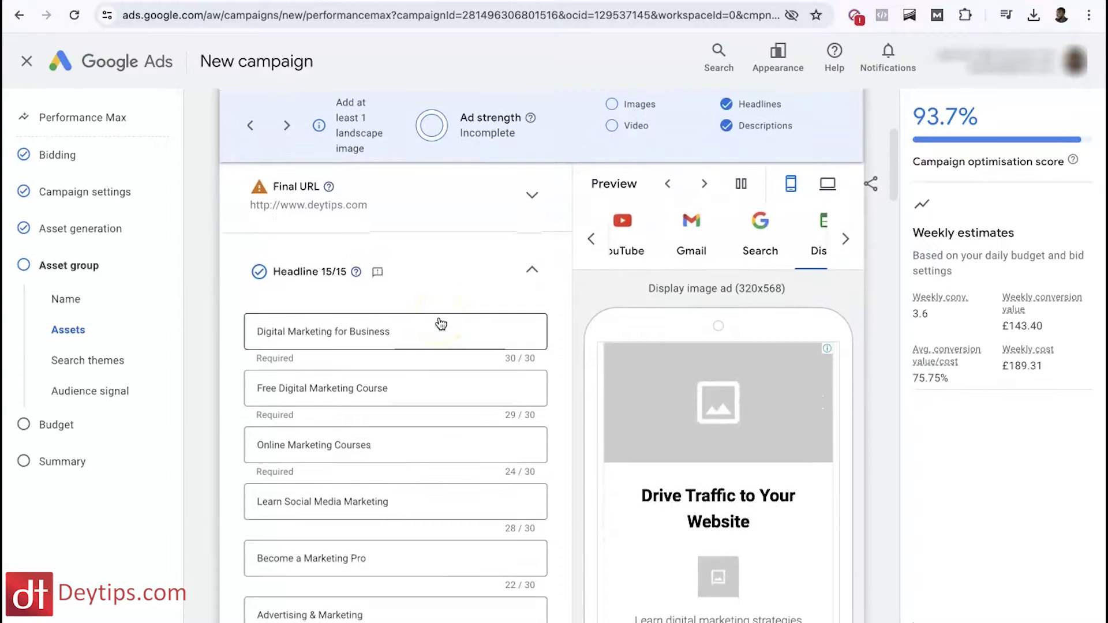
scroll(439, 322, "down", 1)
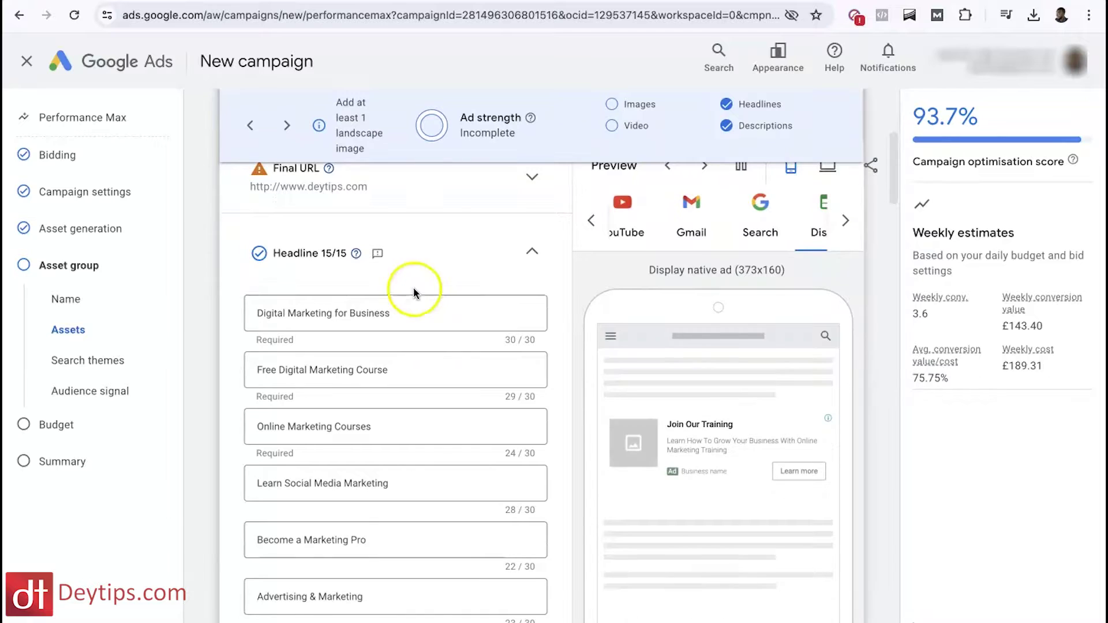
scroll(339, 261, "up", 2)
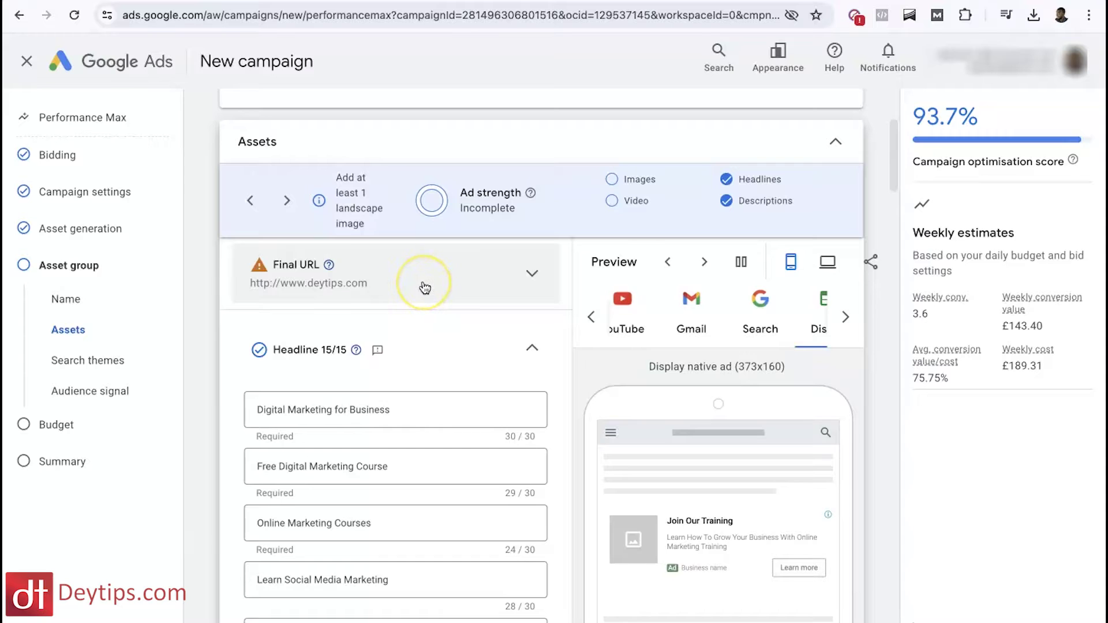
scroll(425, 288, "down", 3)
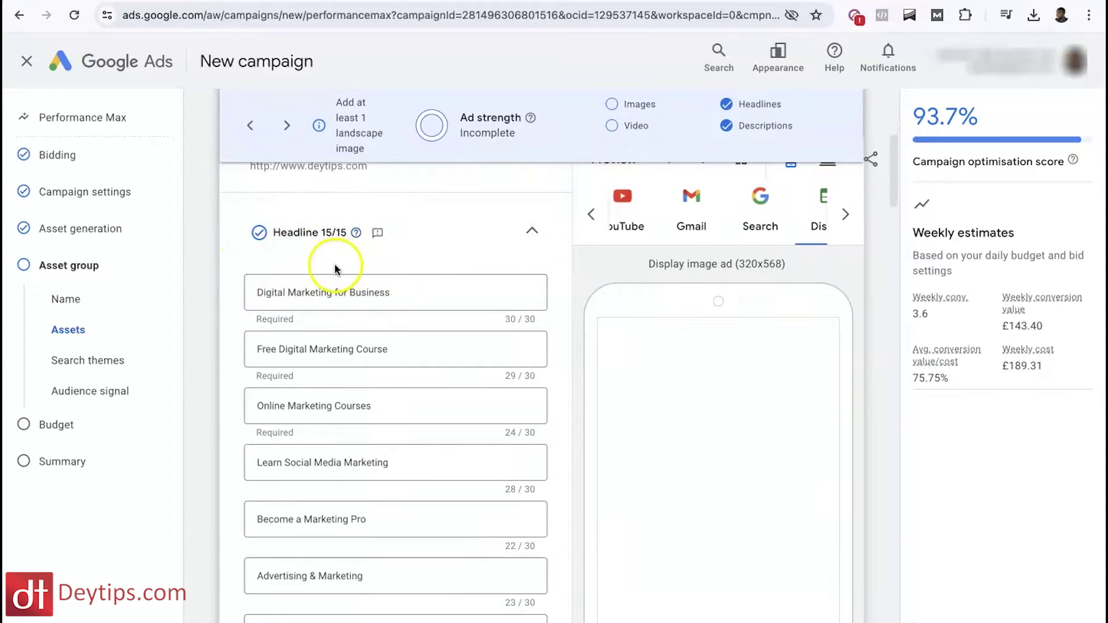
scroll(392, 305, "down", 1)
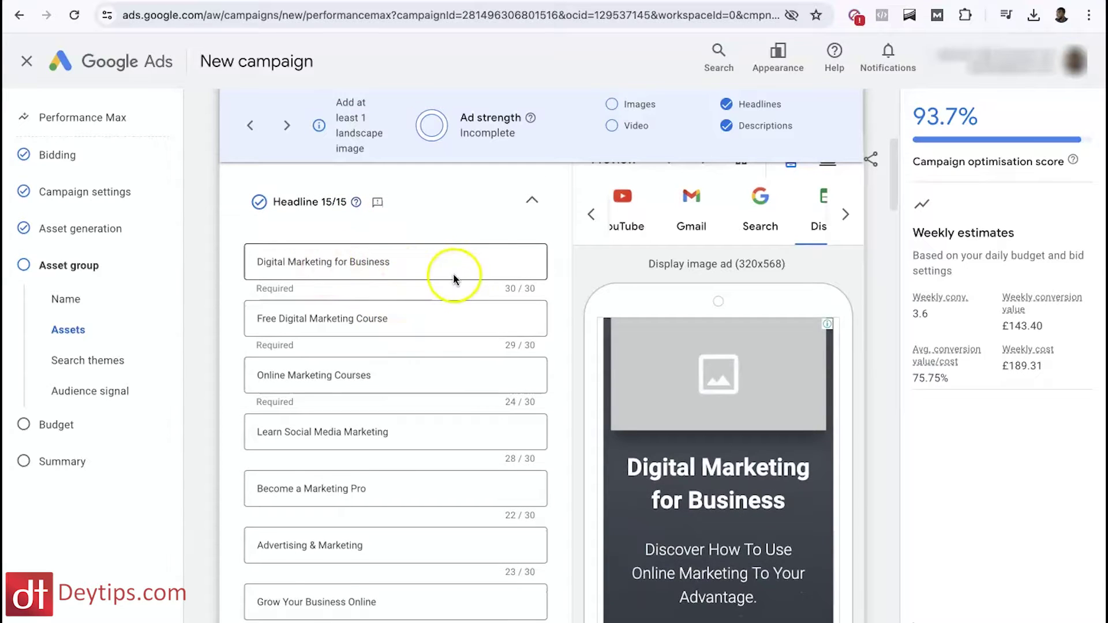
scroll(452, 277, "down", 1)
scroll(443, 323, "down", 1)
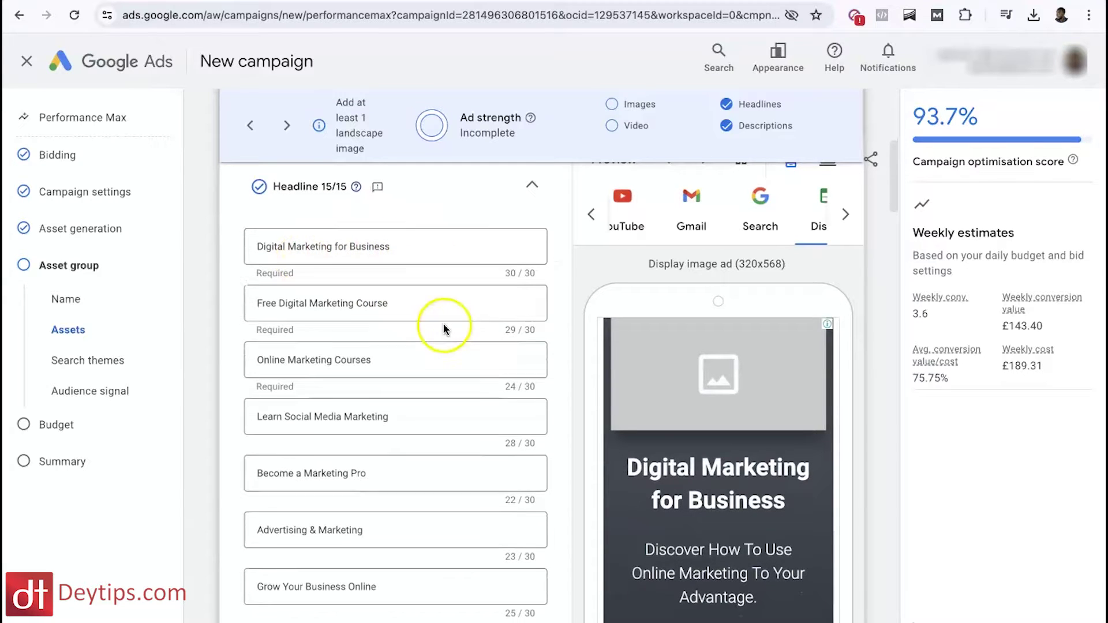
scroll(440, 286, "down", 1)
scroll(504, 306, "up", 4)
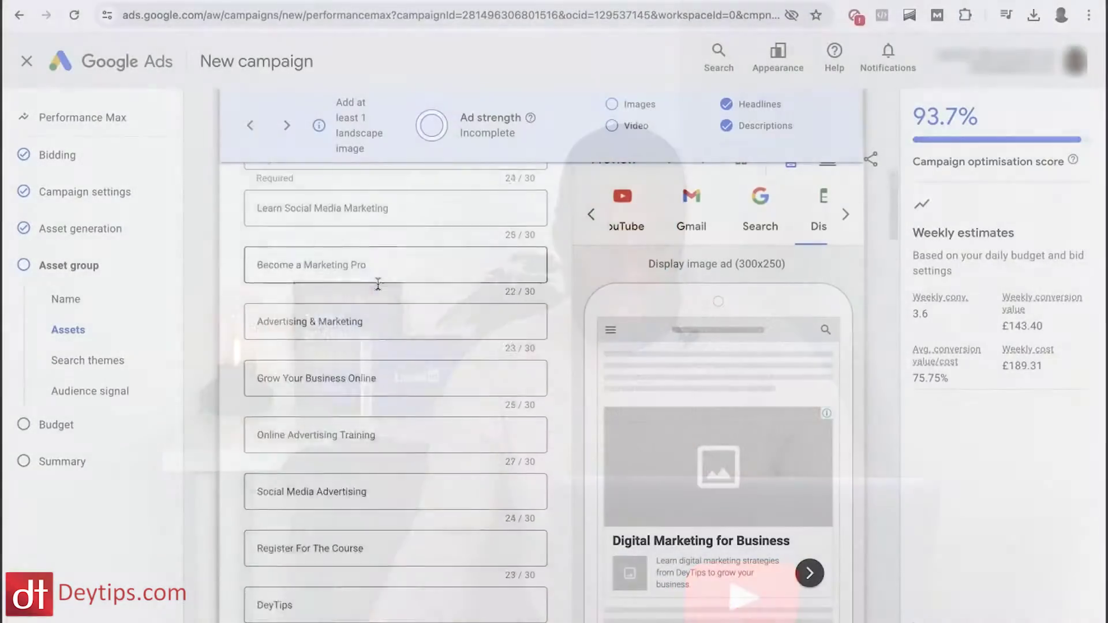
scroll(378, 284, "down", 10)
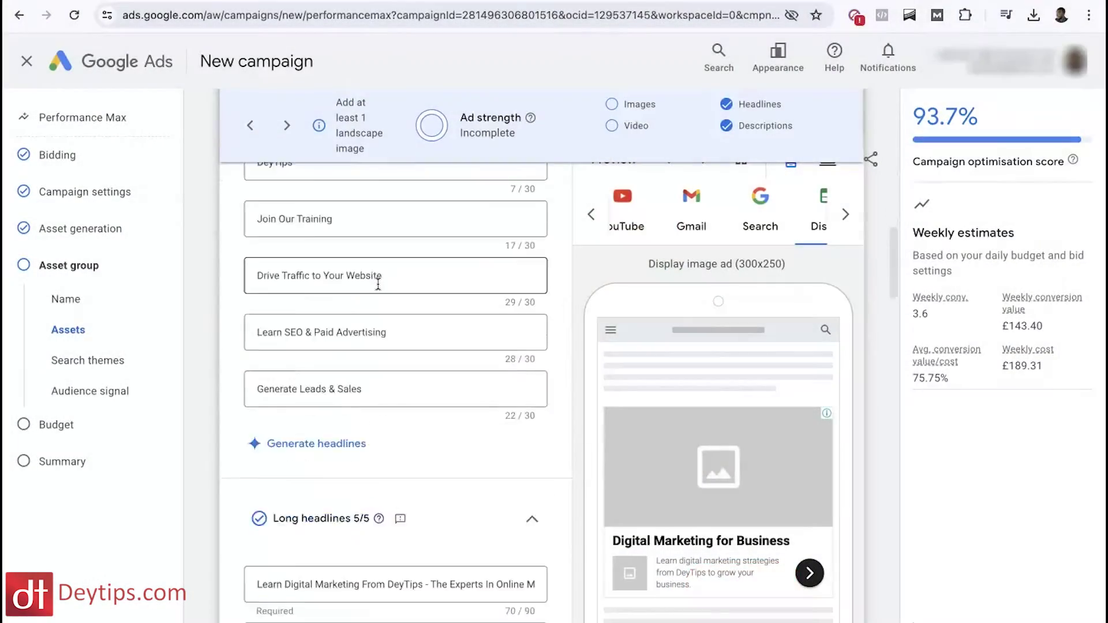
scroll(346, 277, "down", 2)
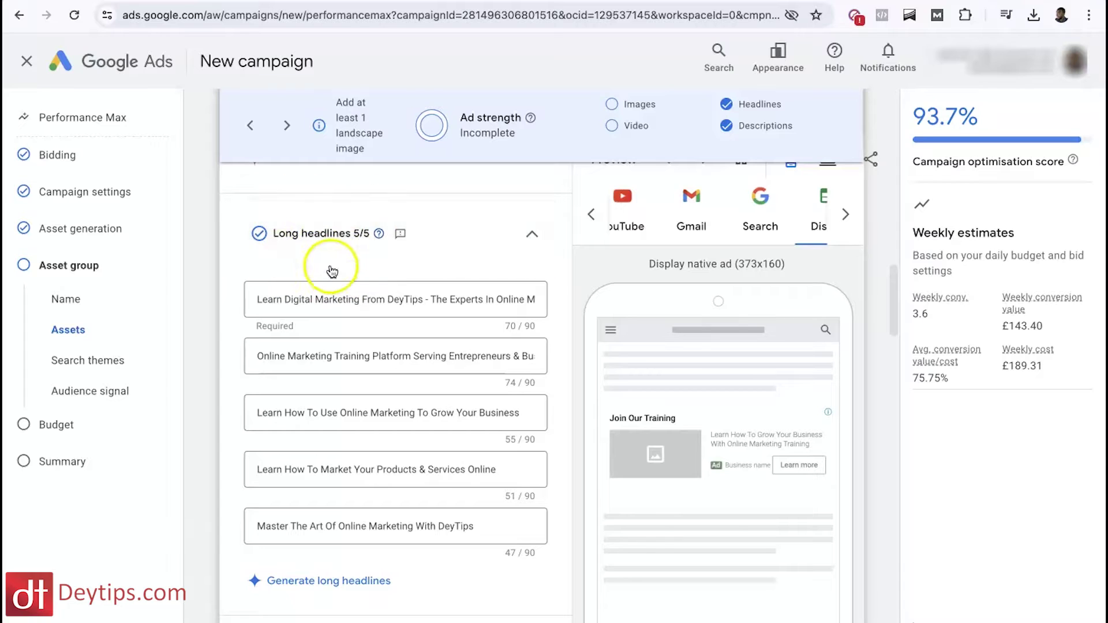
scroll(332, 270, "down", 1)
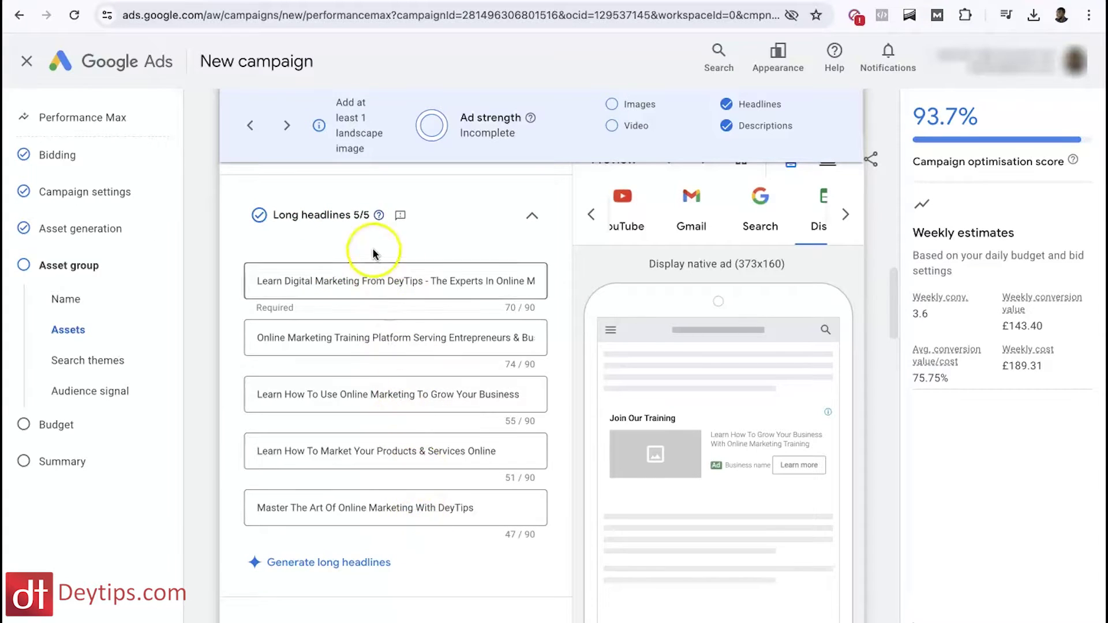
scroll(370, 283, "down", 3)
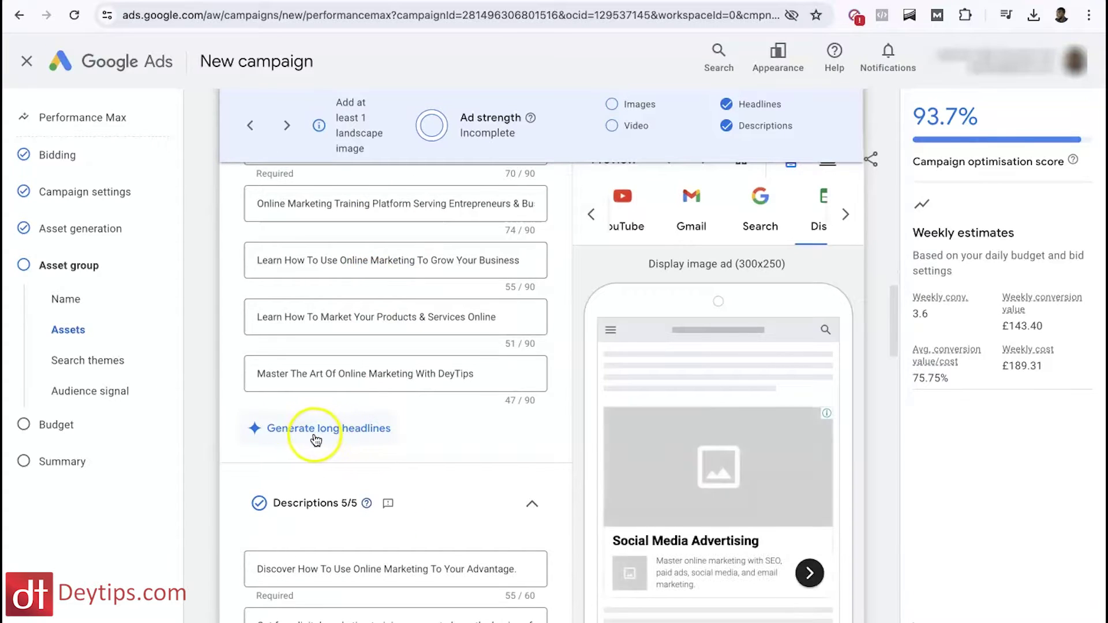
left_click(338, 433)
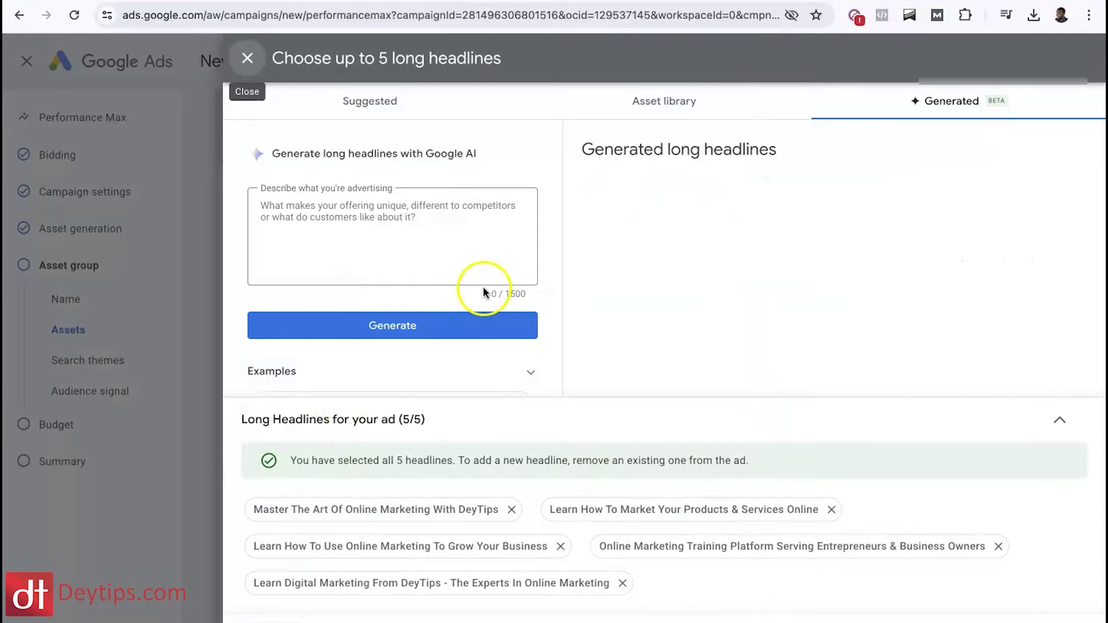
- Generate long headlines from the description 'mar', then close the chooser keeping five headlines
left_click(327, 214)
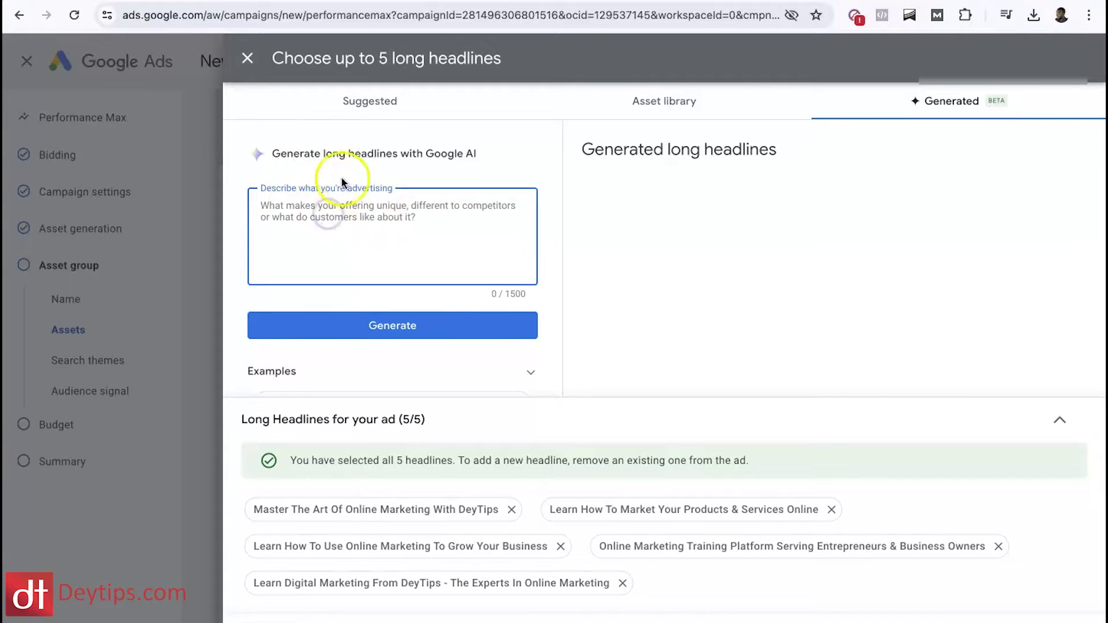
left_click(404, 141)
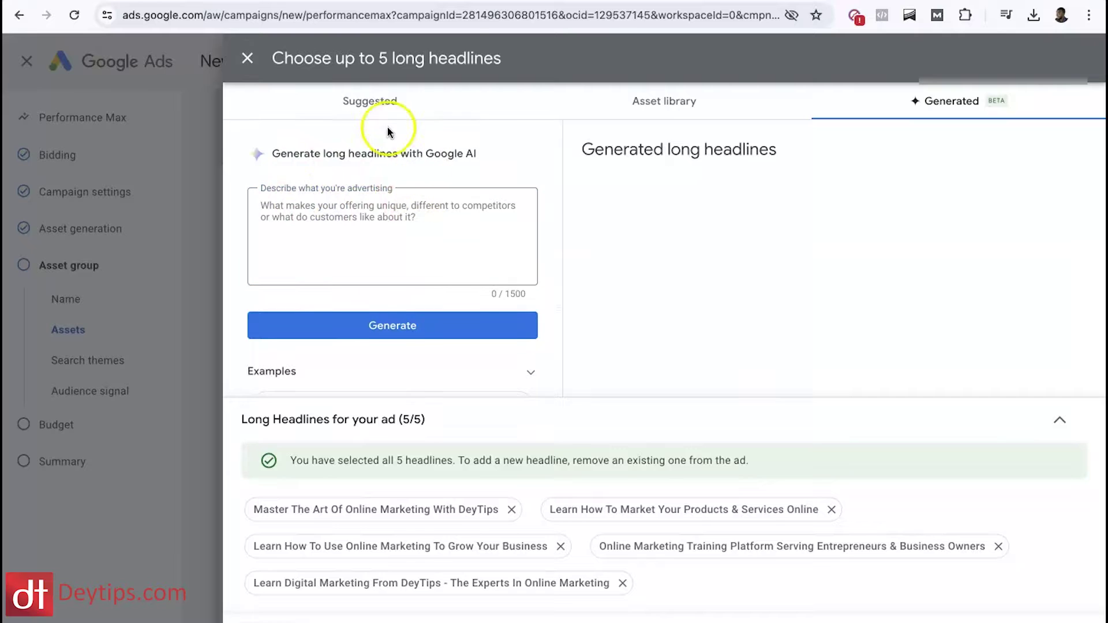
left_click(309, 212)
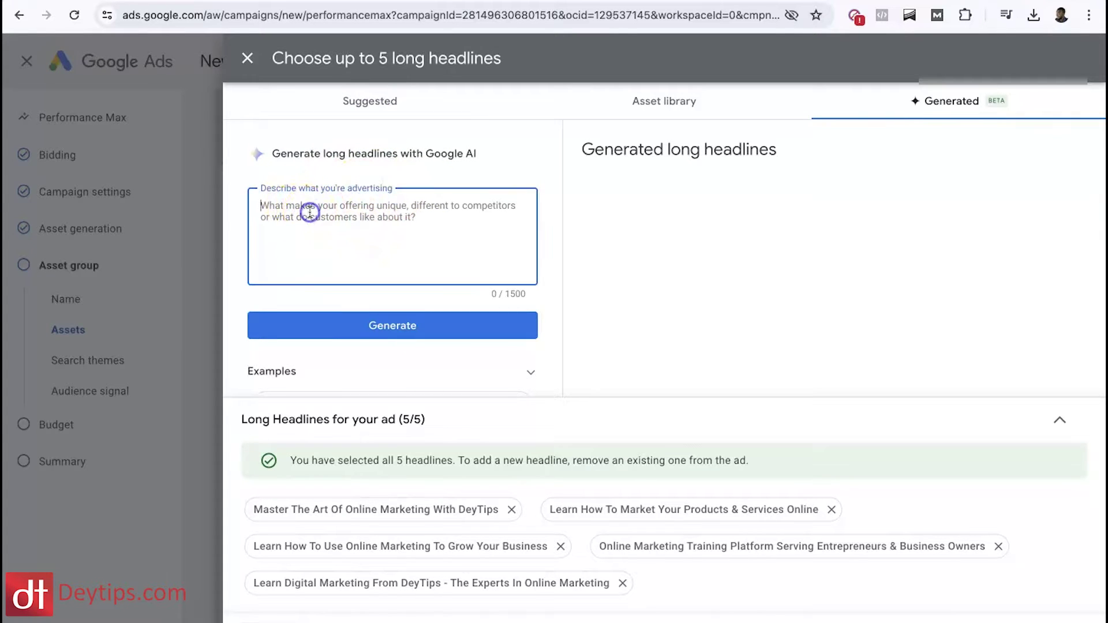
left_click(413, 327)
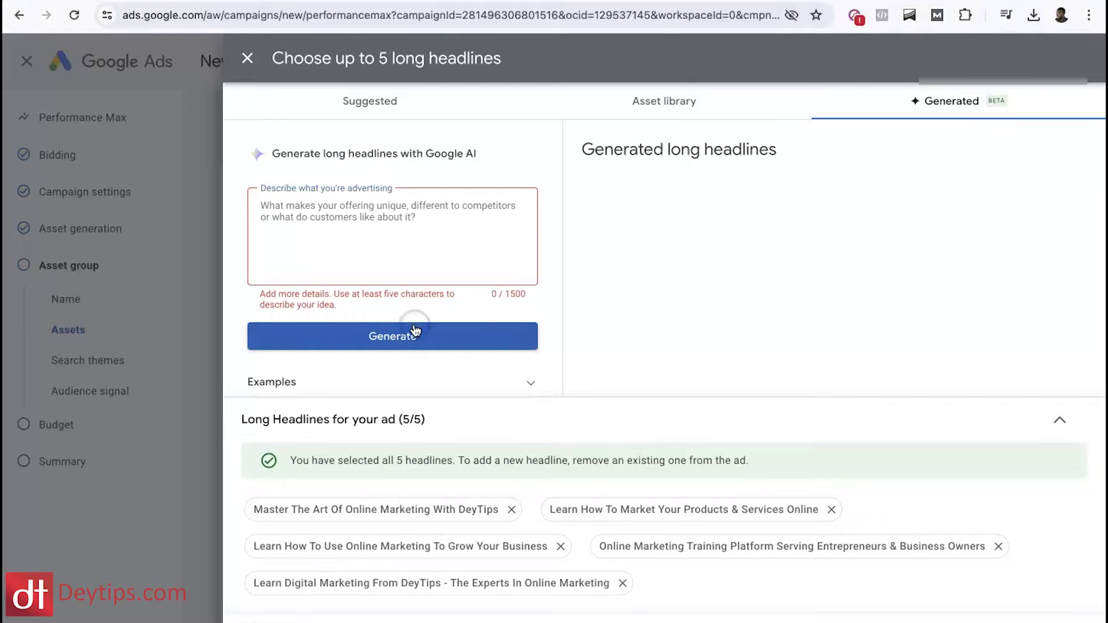
left_click(340, 219)
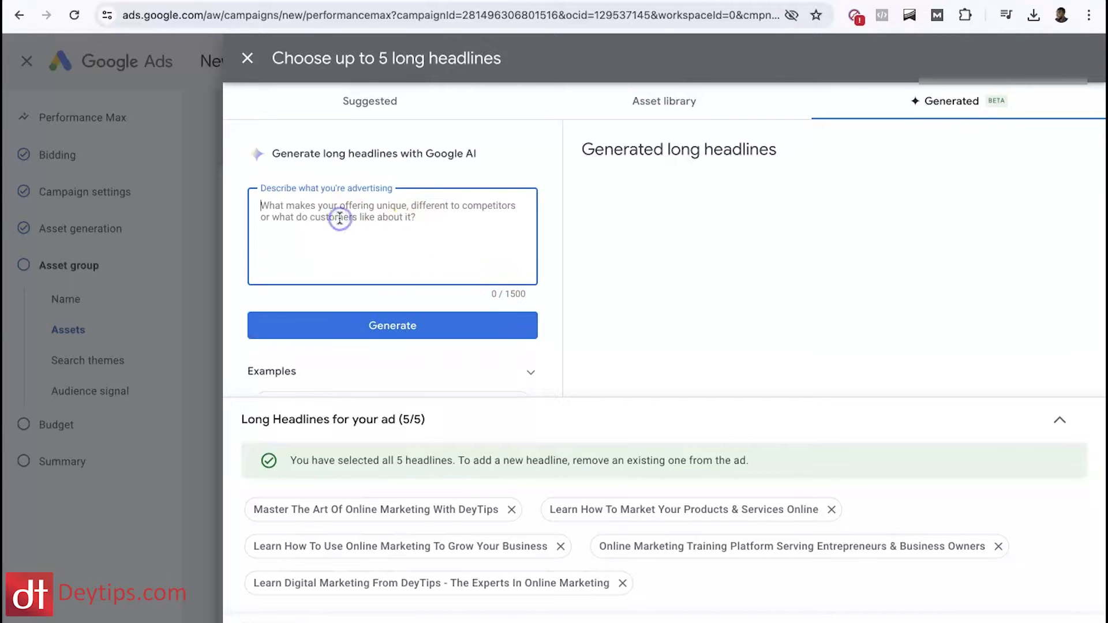
type("marketing")
left_click(375, 328)
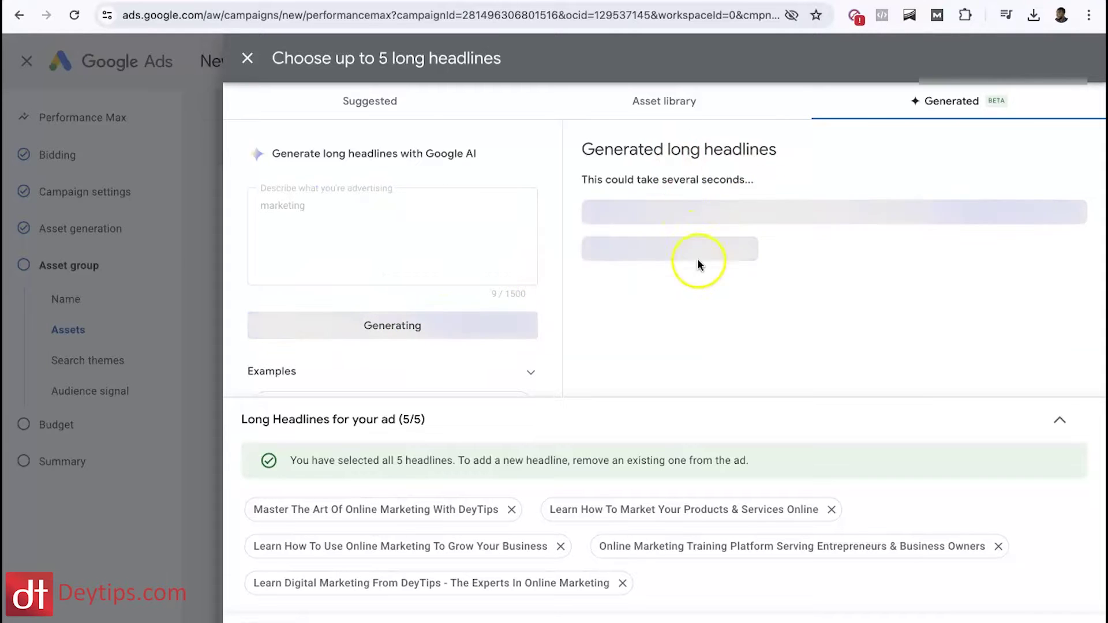
scroll(484, 378, "down", 1)
scroll(346, 215, "down", 3)
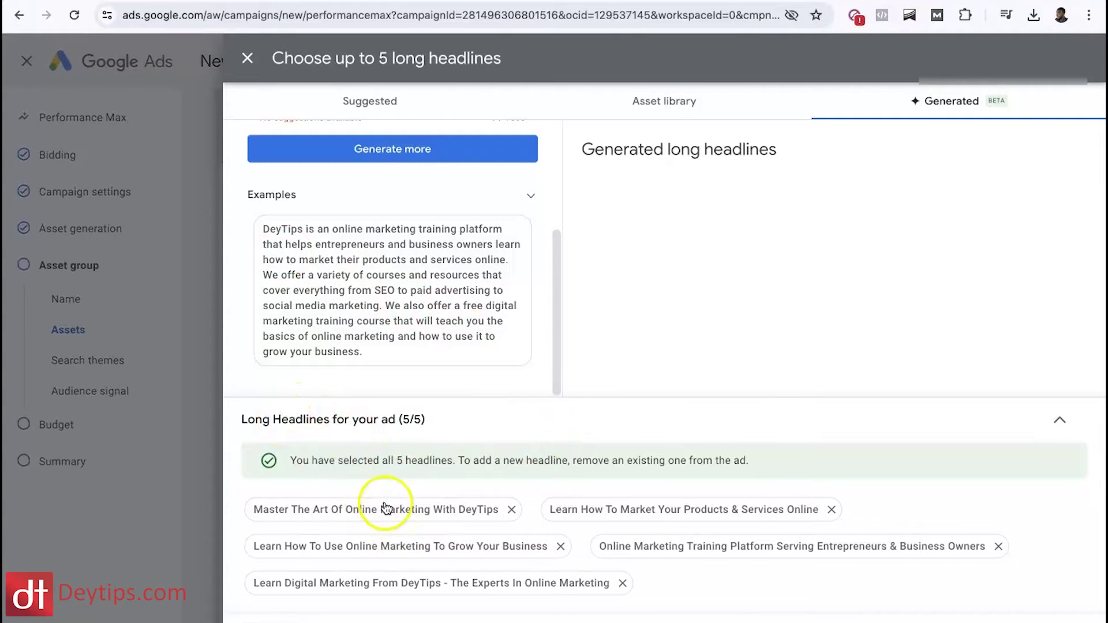
left_click(248, 59)
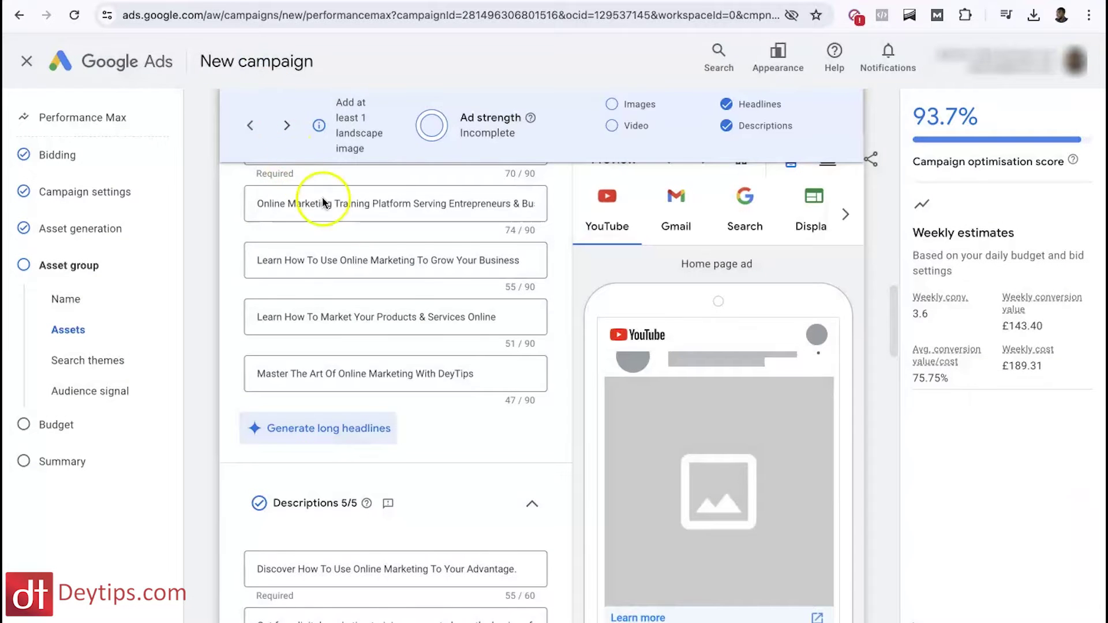
scroll(441, 254, "down", 3)
scroll(441, 262, "down", 2)
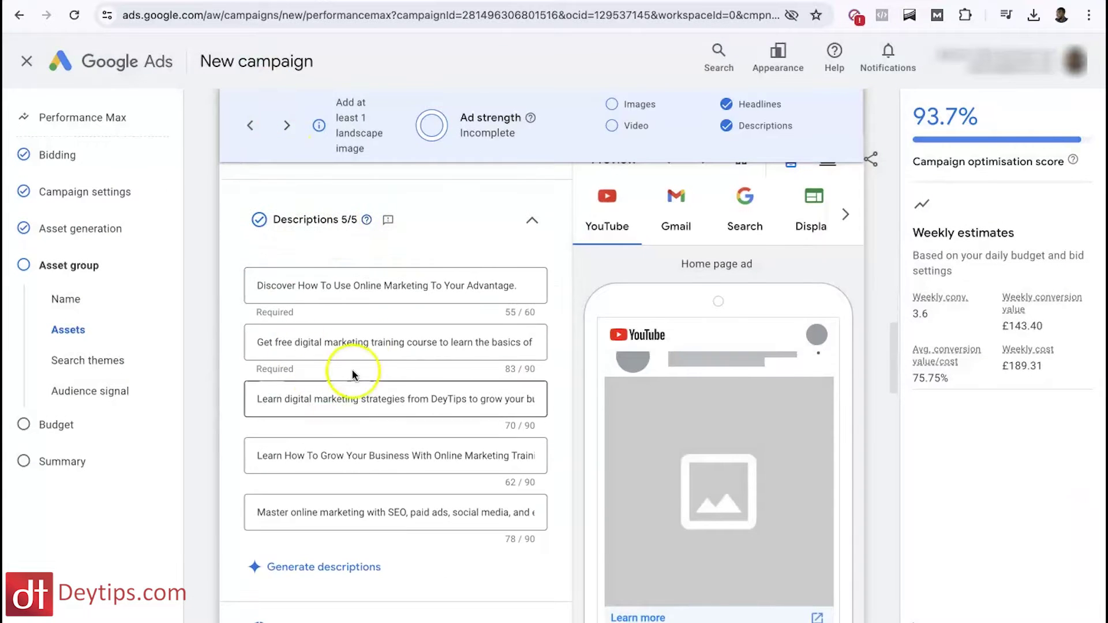
scroll(408, 244, "down", 1)
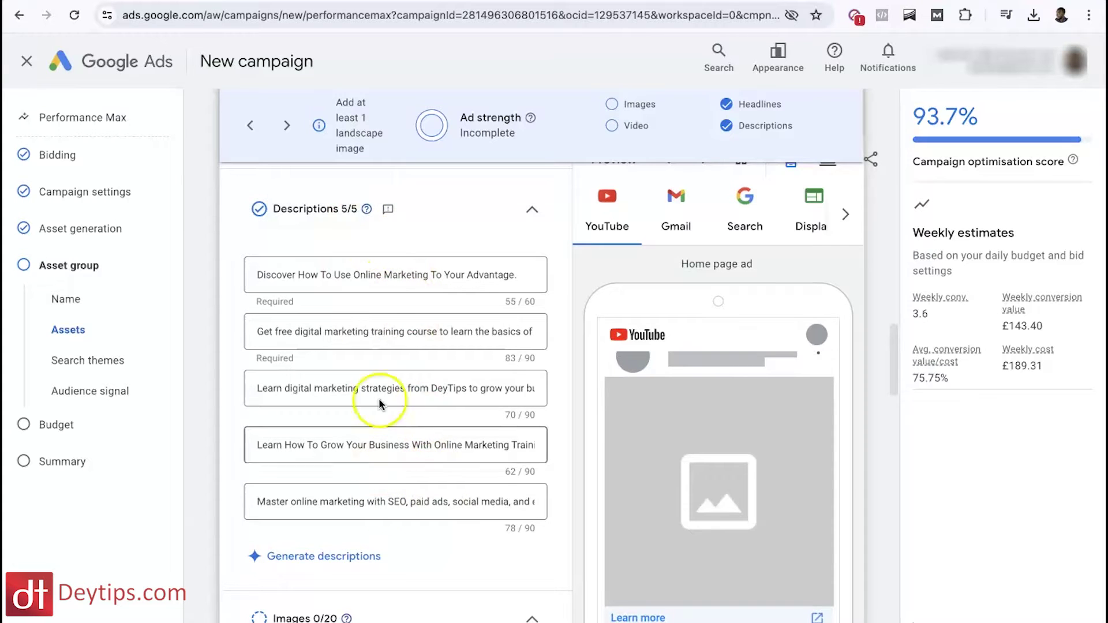
scroll(410, 319, "down", 4)
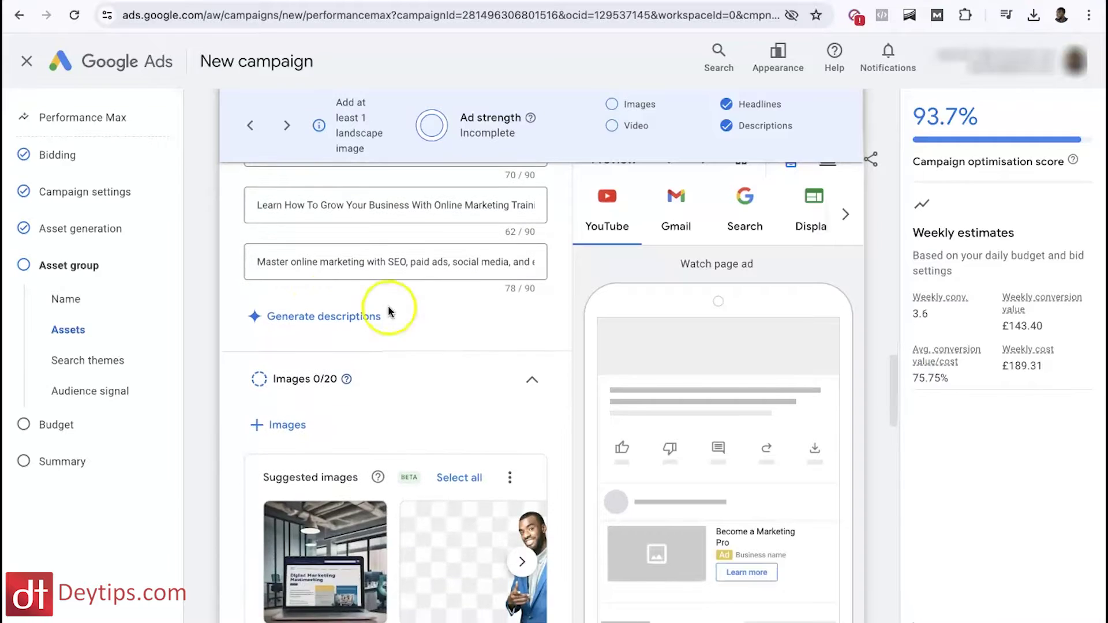
left_click(335, 319)
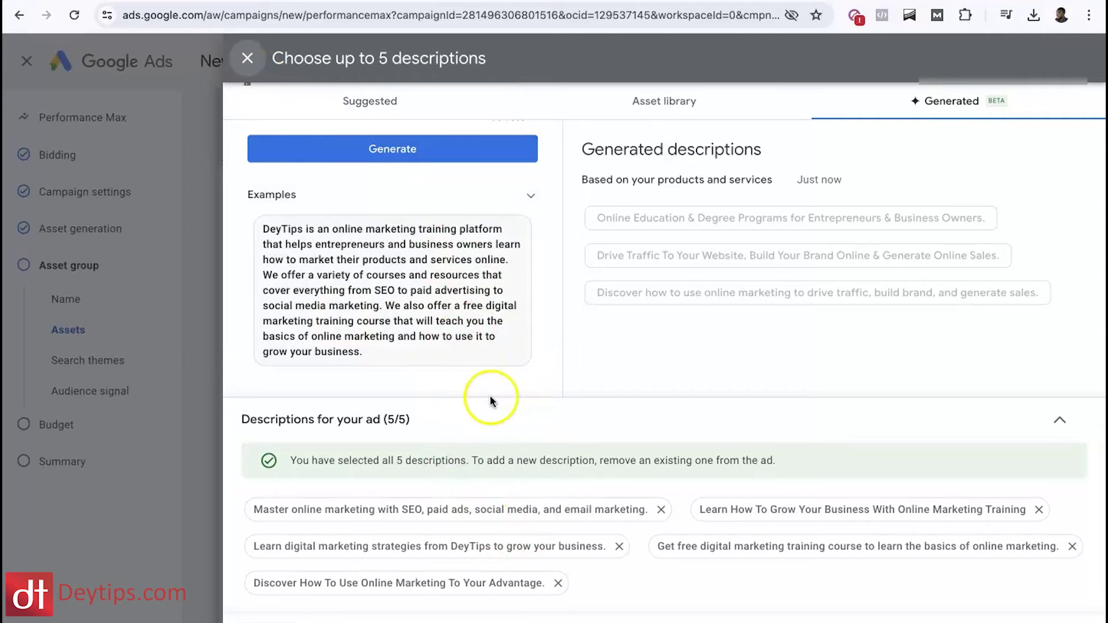
left_click(247, 58)
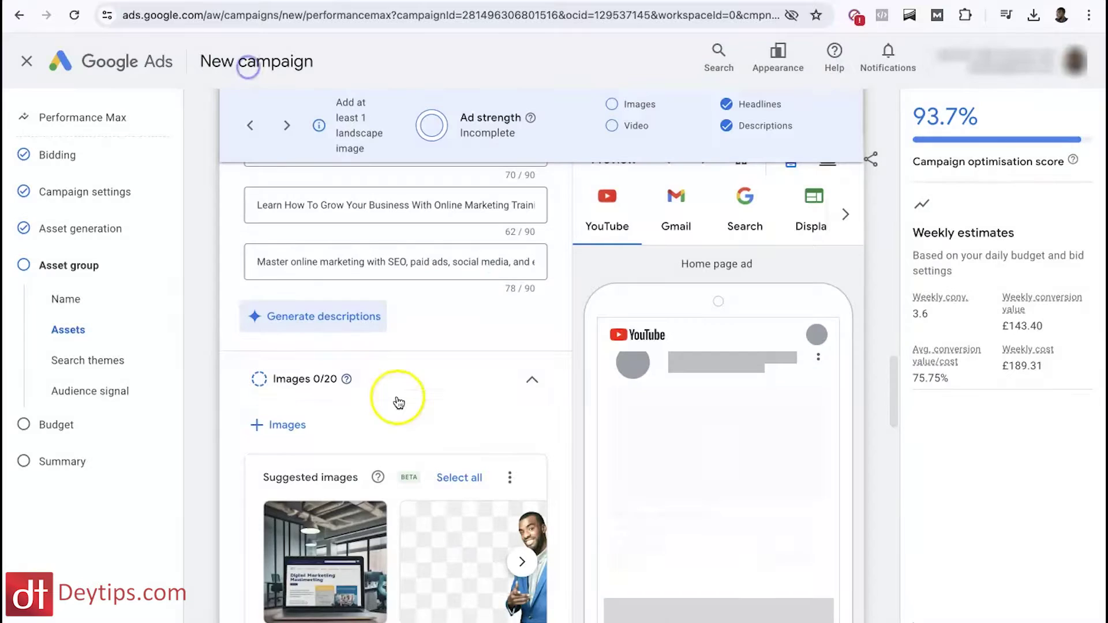
- Select the Generated suggested image so the asset group holds 3 of 20 cropped images
scroll(397, 398, "up", 4)
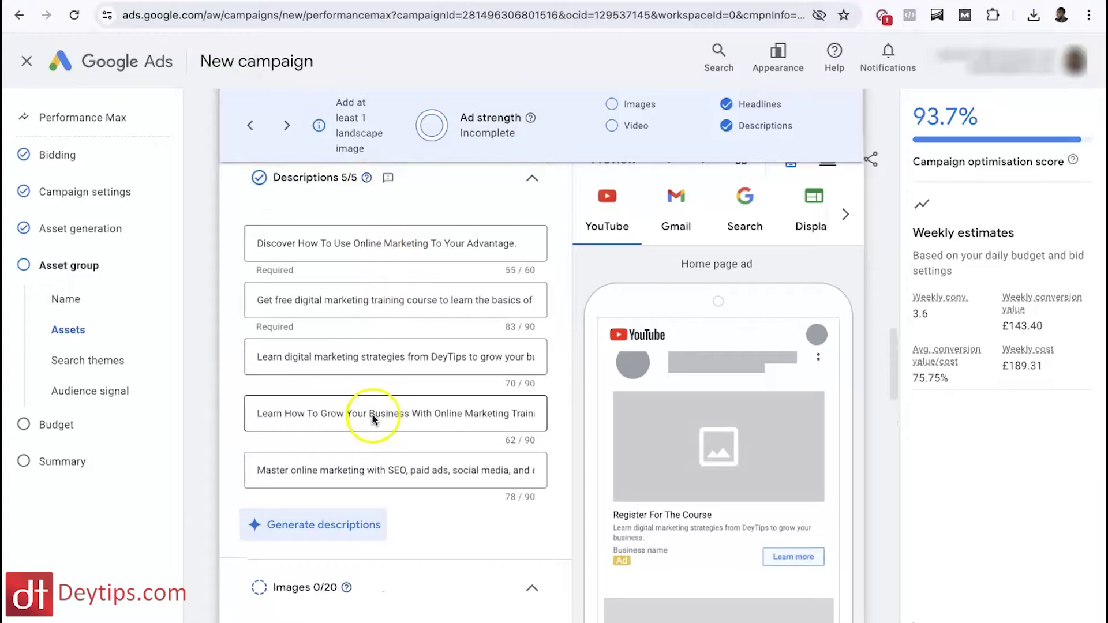
scroll(421, 365, "down", 6)
scroll(419, 363, "down", 1)
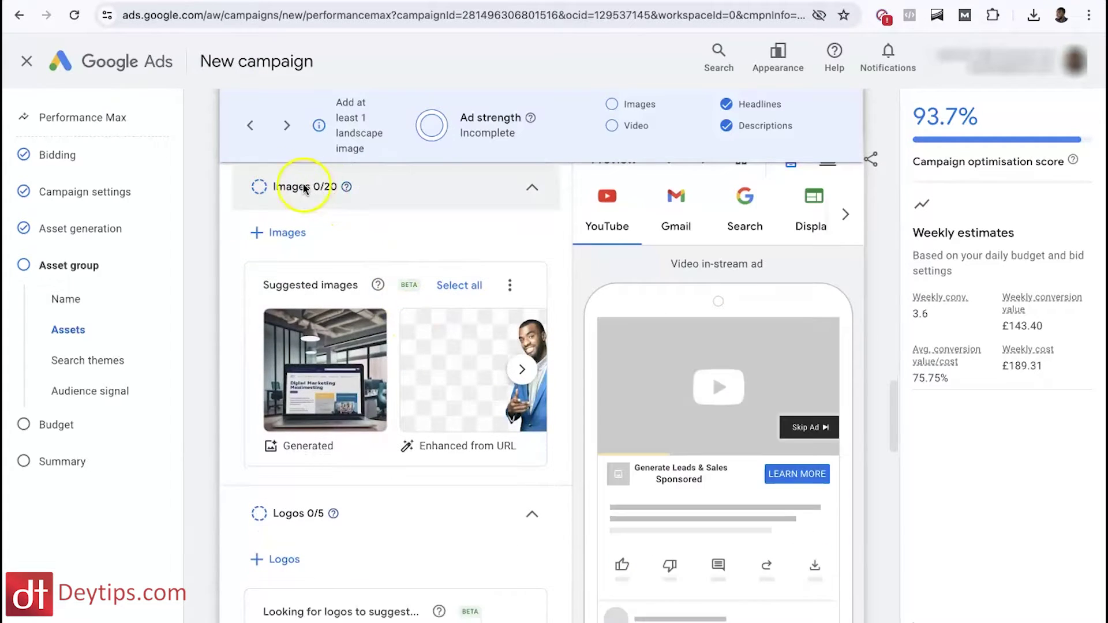
scroll(369, 282, "down", 1)
mouse_move(310, 341)
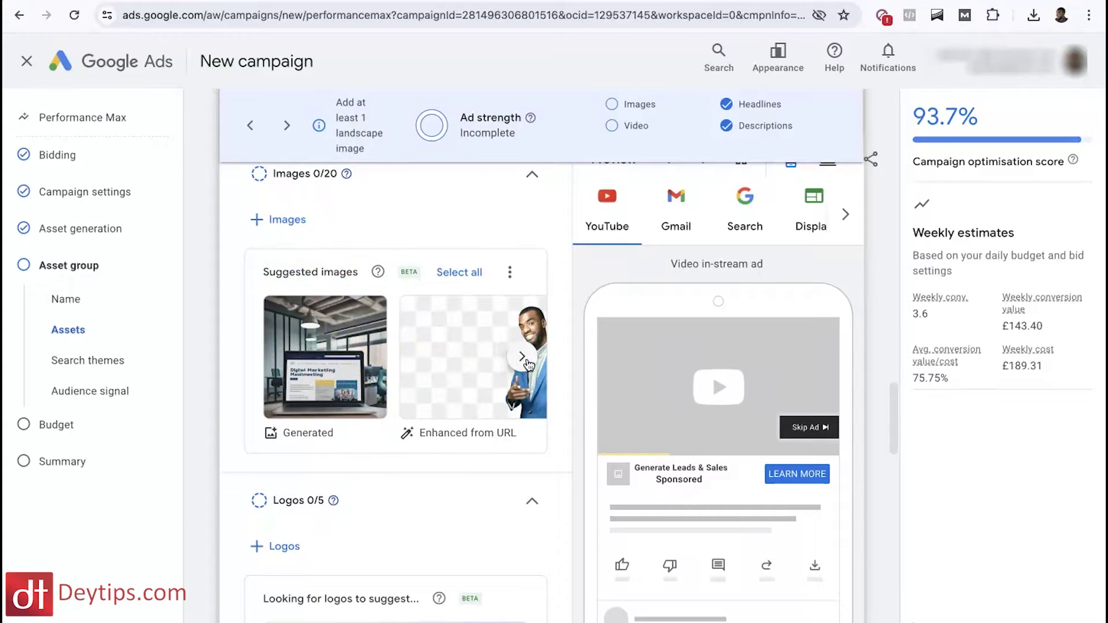
mouse_move(336, 400)
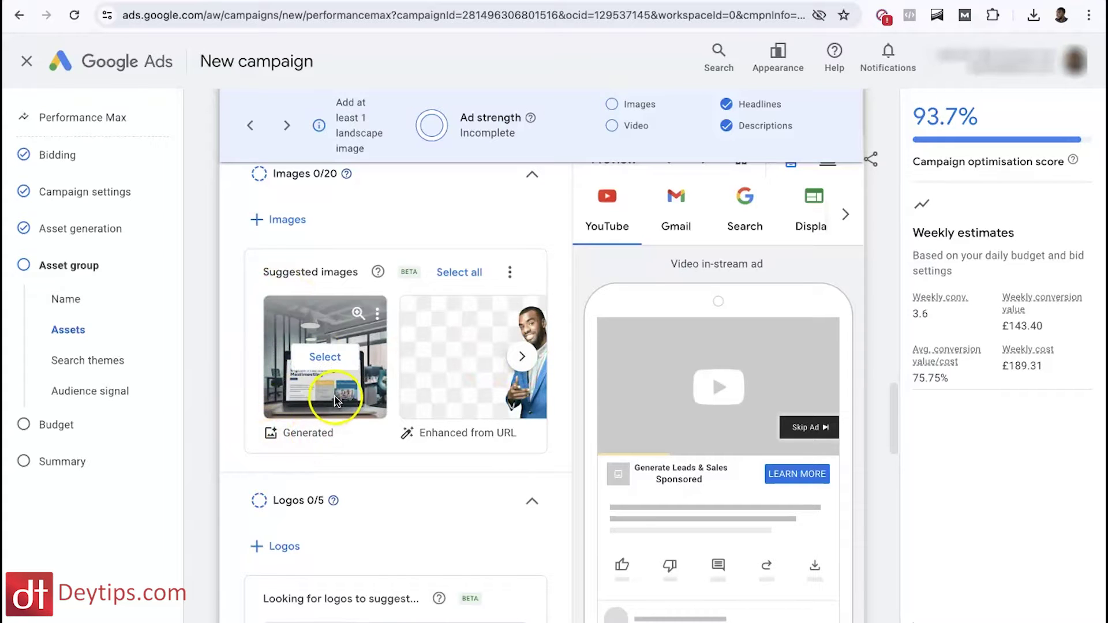
left_click(354, 330)
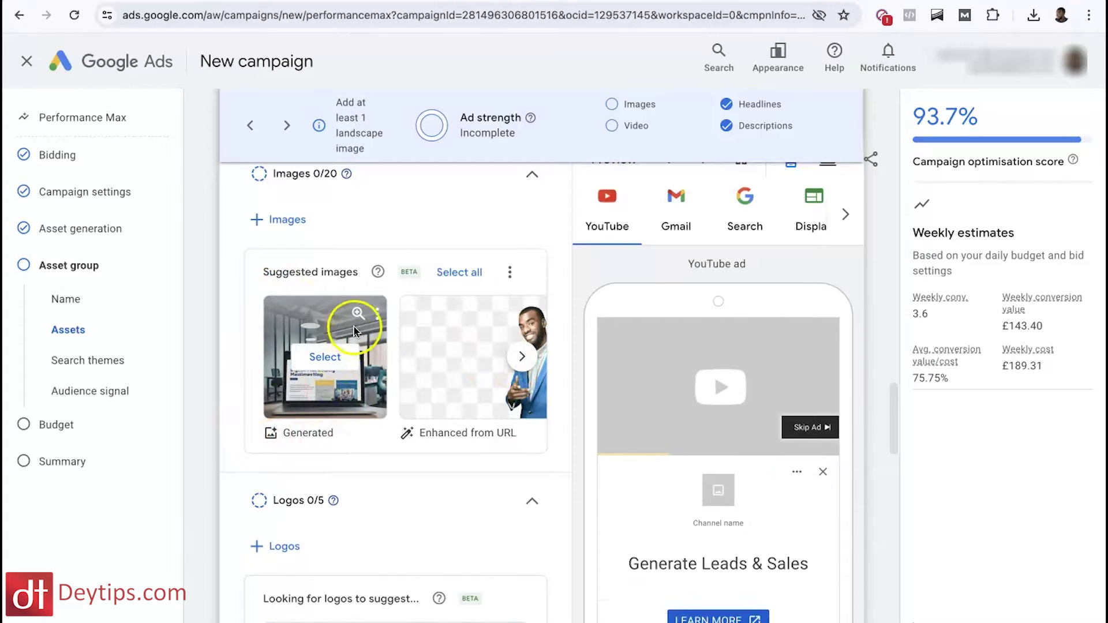
left_click(346, 363)
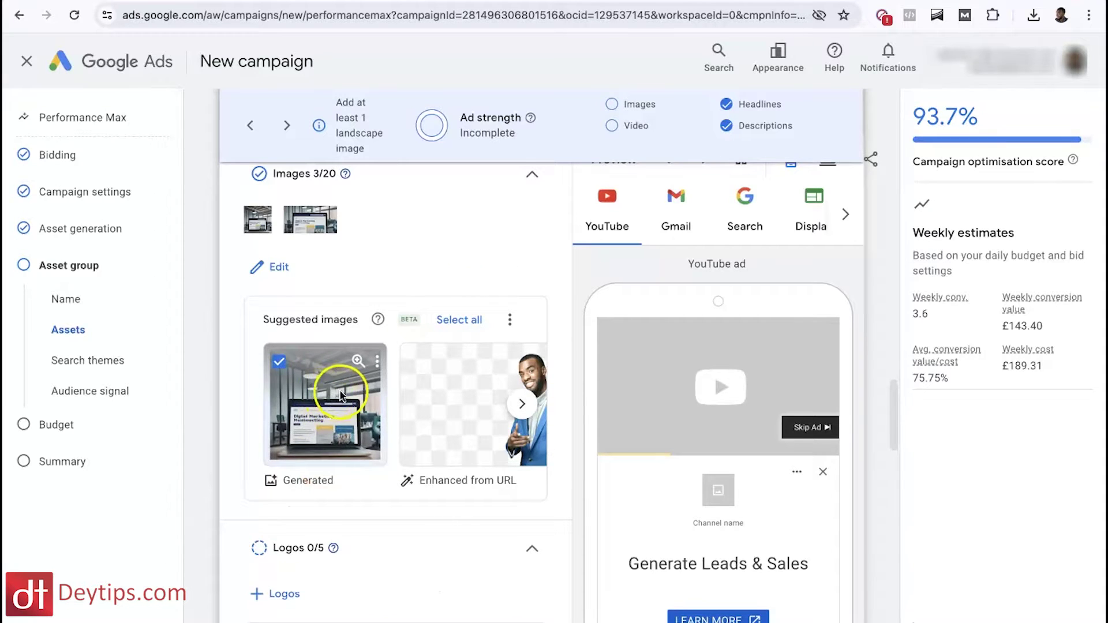
left_click(333, 397)
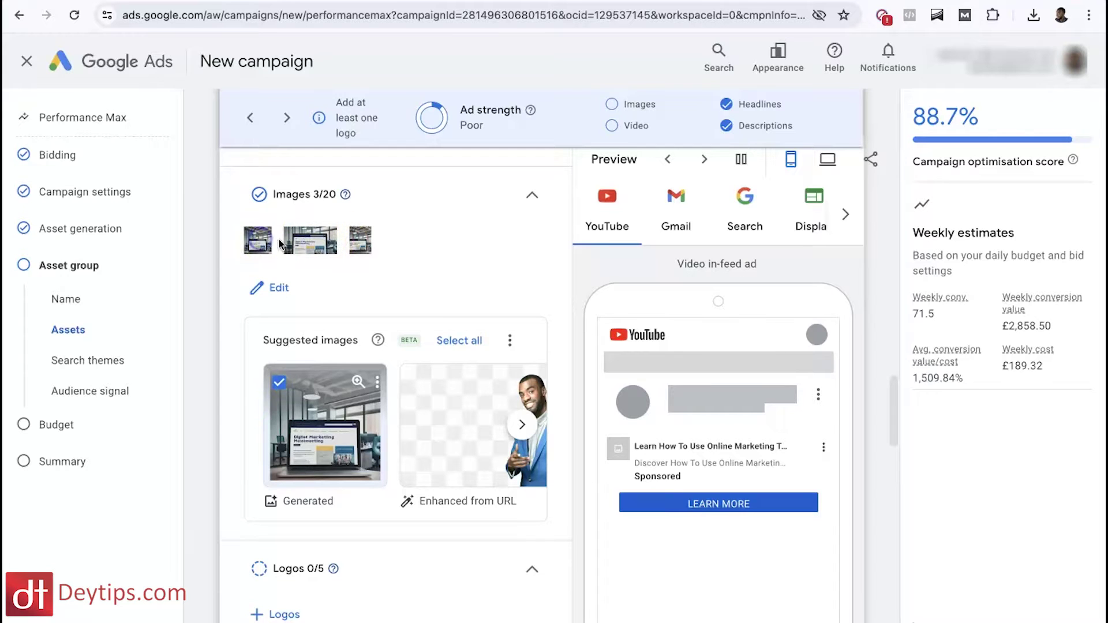
scroll(326, 286, "down", 1)
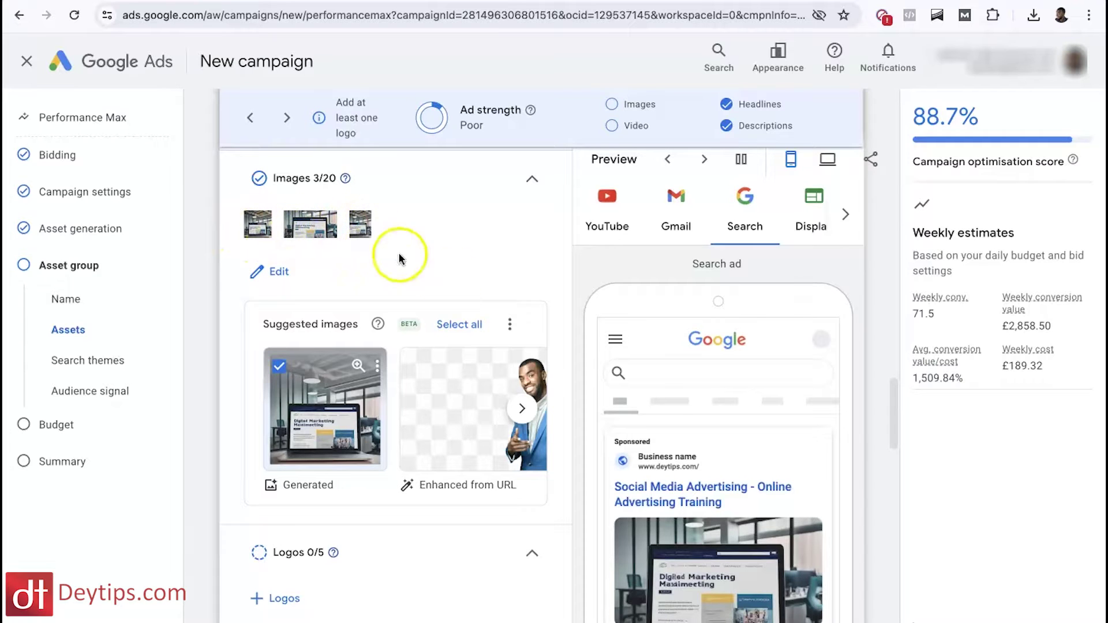
- Add the second suggested image to the asset group
scroll(445, 287, "down", 1)
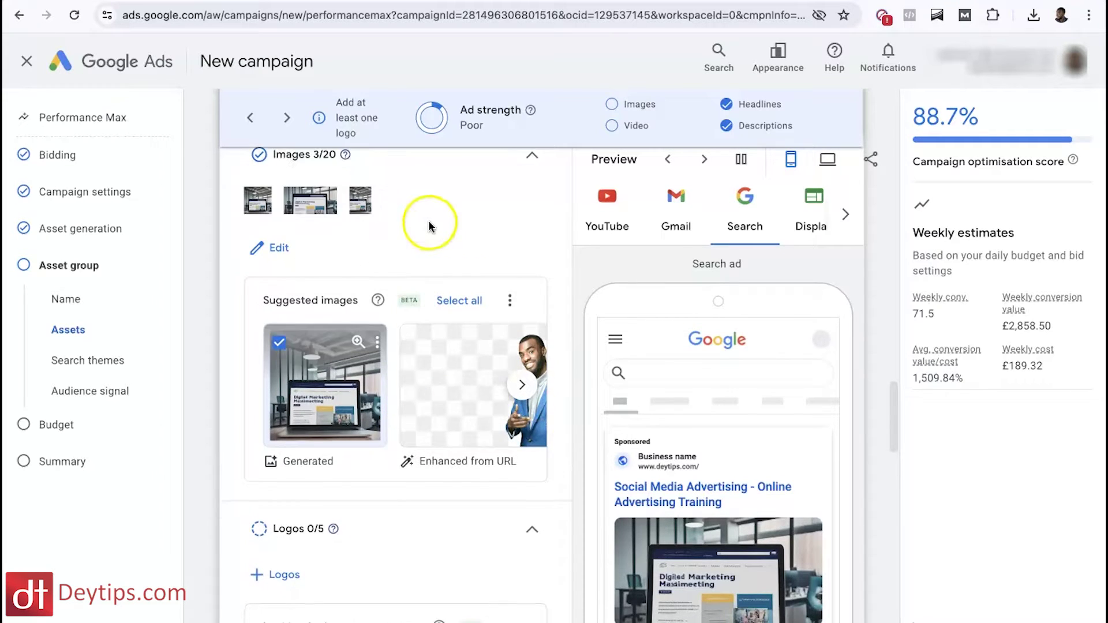
scroll(726, 461, "down", 3)
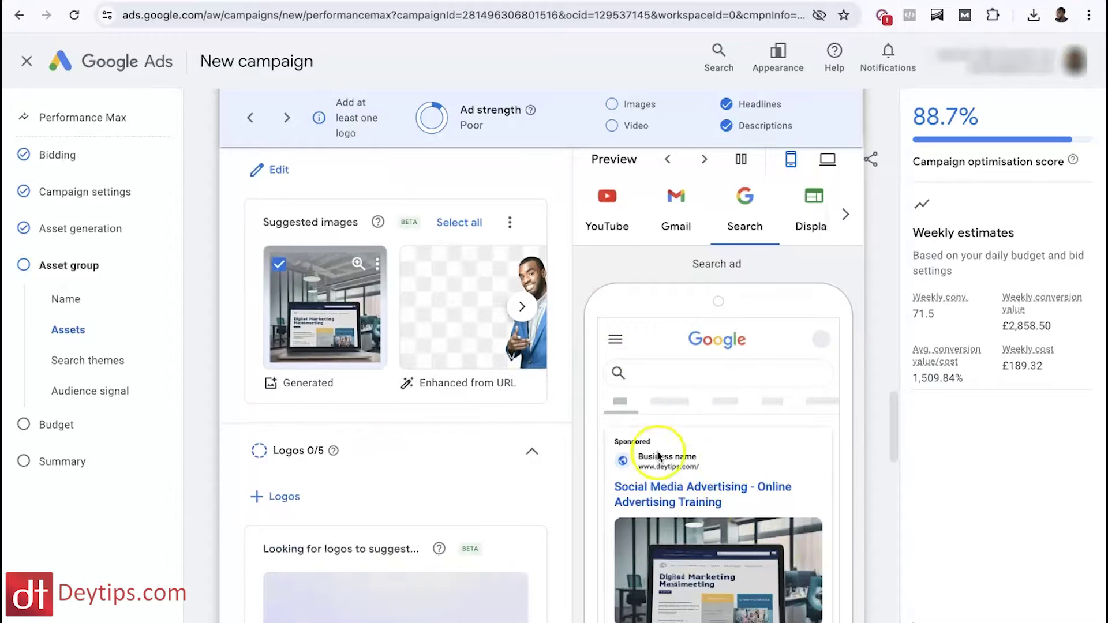
scroll(425, 302, "up", 2)
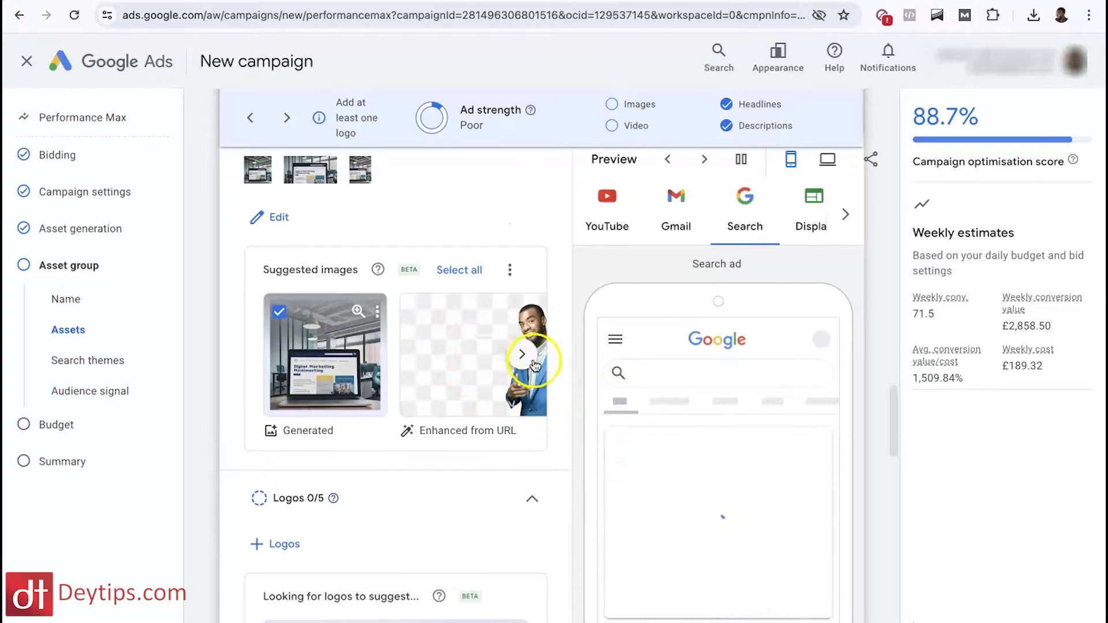
left_click(476, 379)
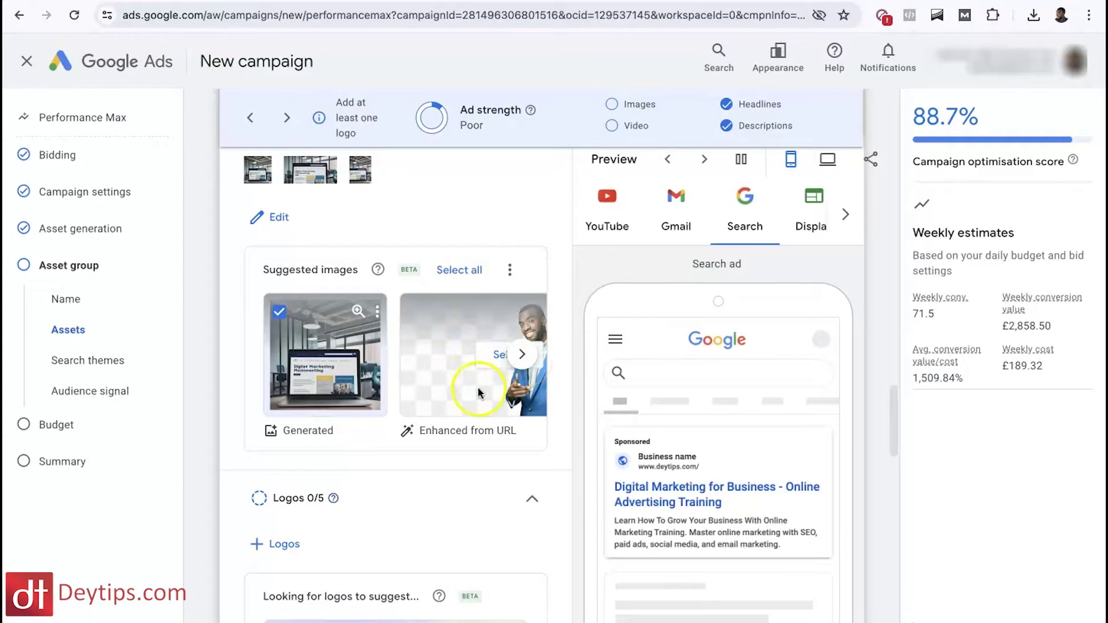
left_click(413, 431)
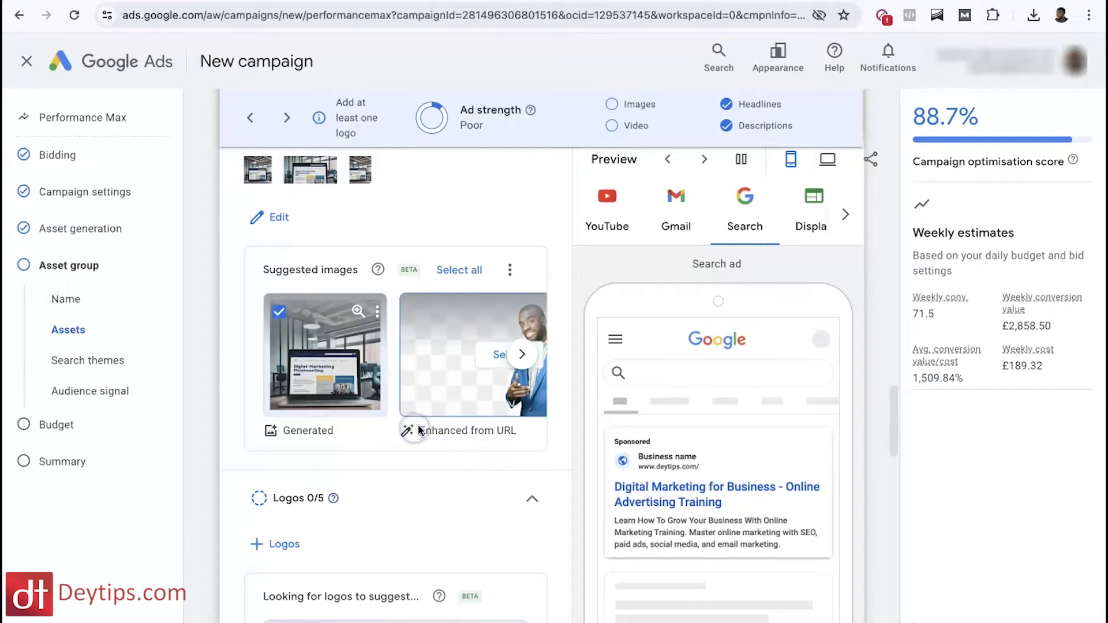
left_click(450, 402)
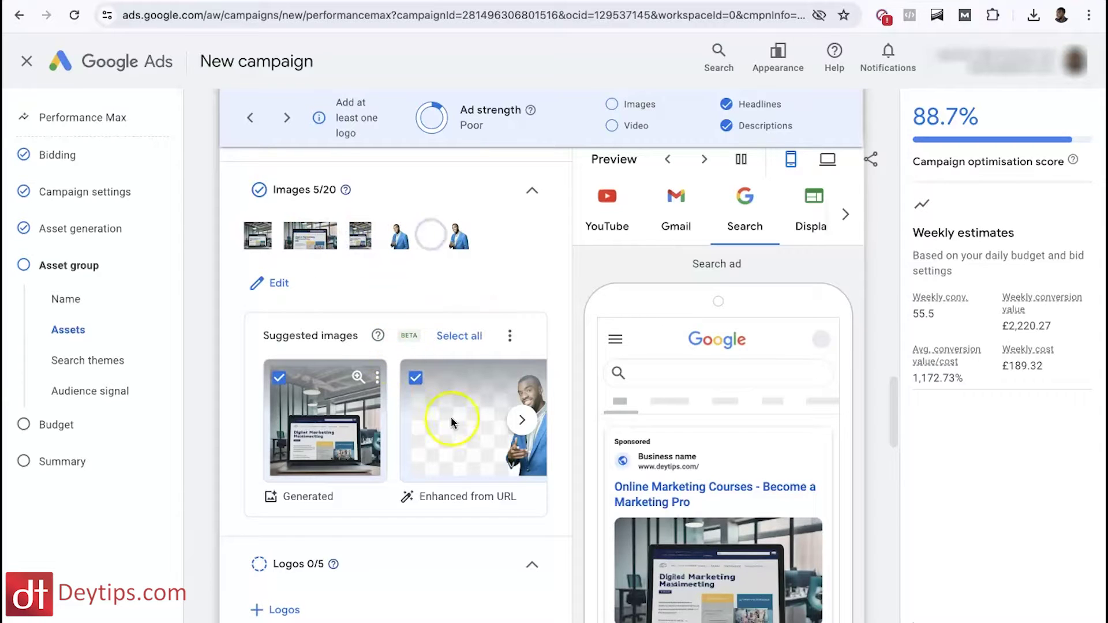
scroll(453, 433, "down", 1)
- Browse the Suggested images carousel and tick the Generated image, reaching 5 of 20 images
left_click(524, 369)
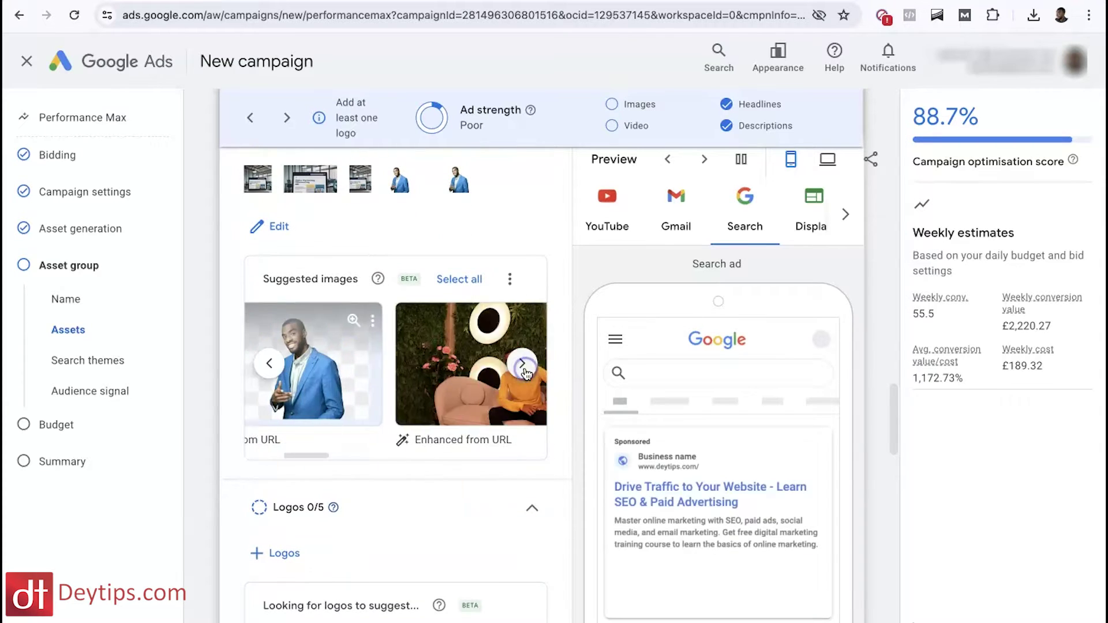
left_click(522, 364)
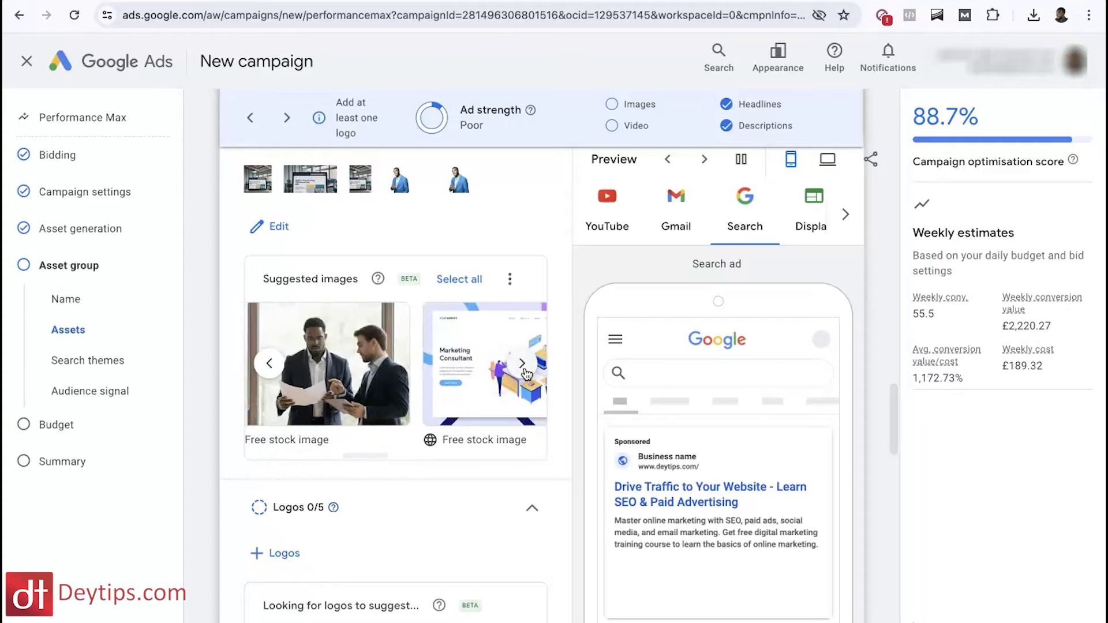
left_click(536, 364)
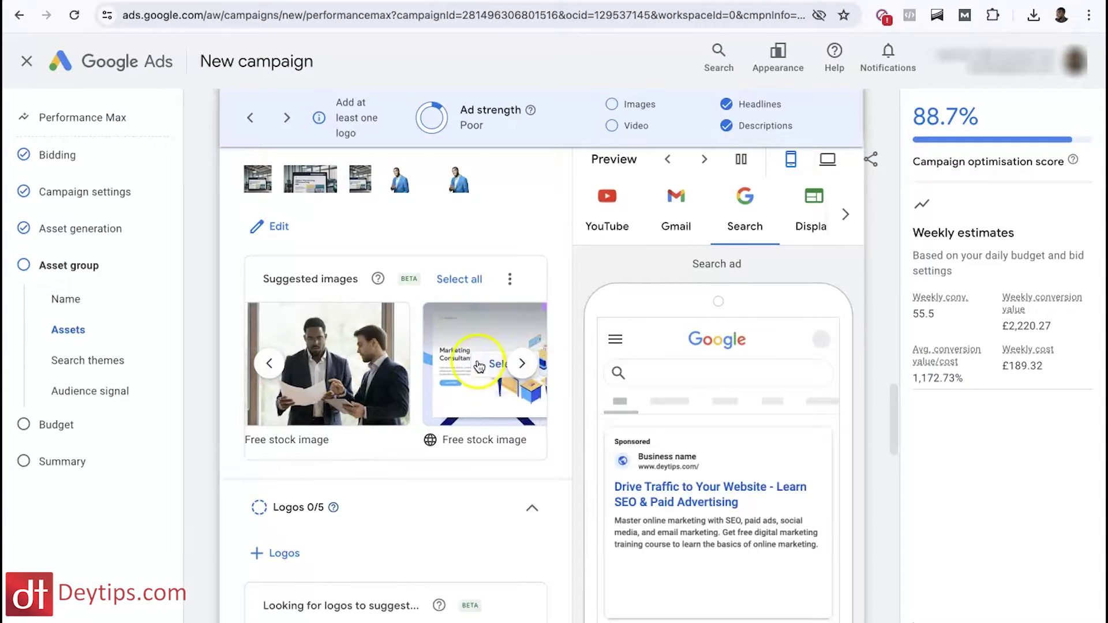
left_click(279, 369)
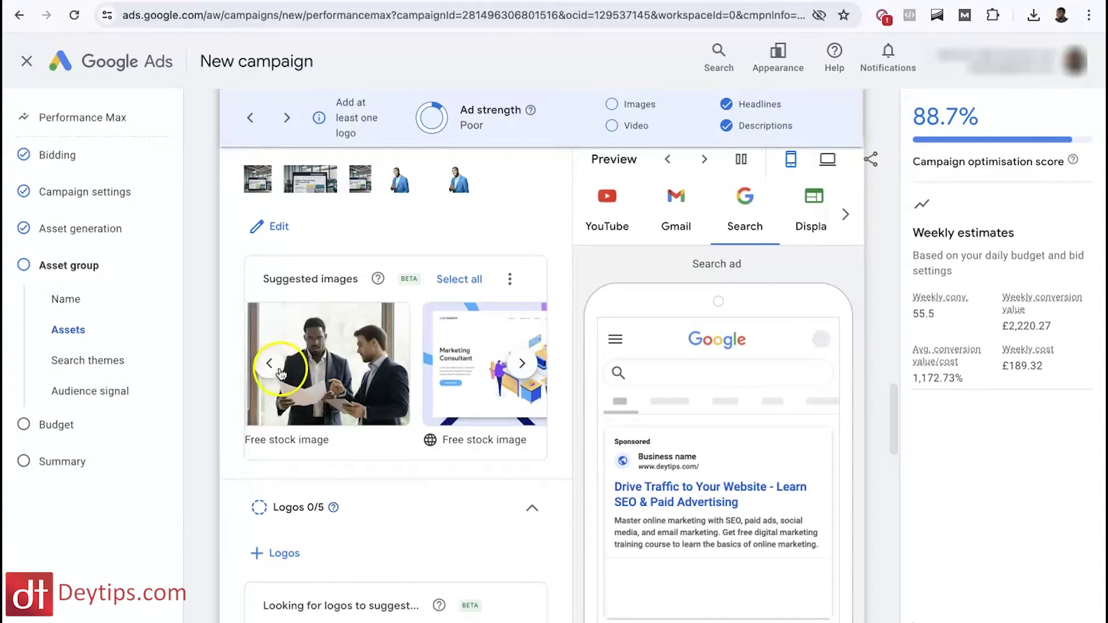
left_click(278, 370)
left_click(277, 369)
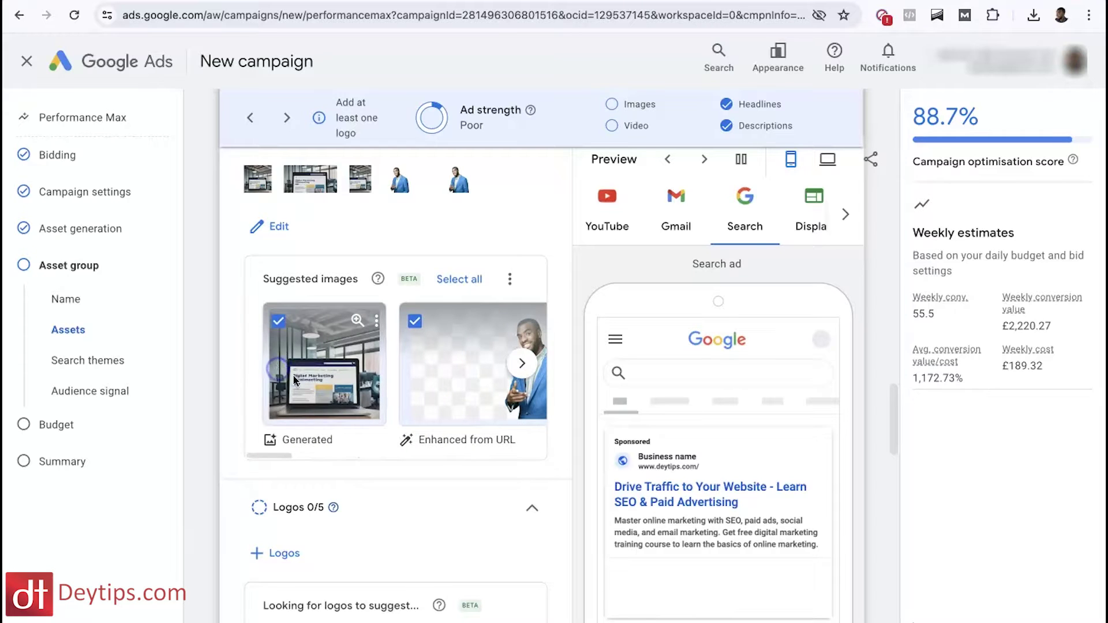
left_click(275, 442)
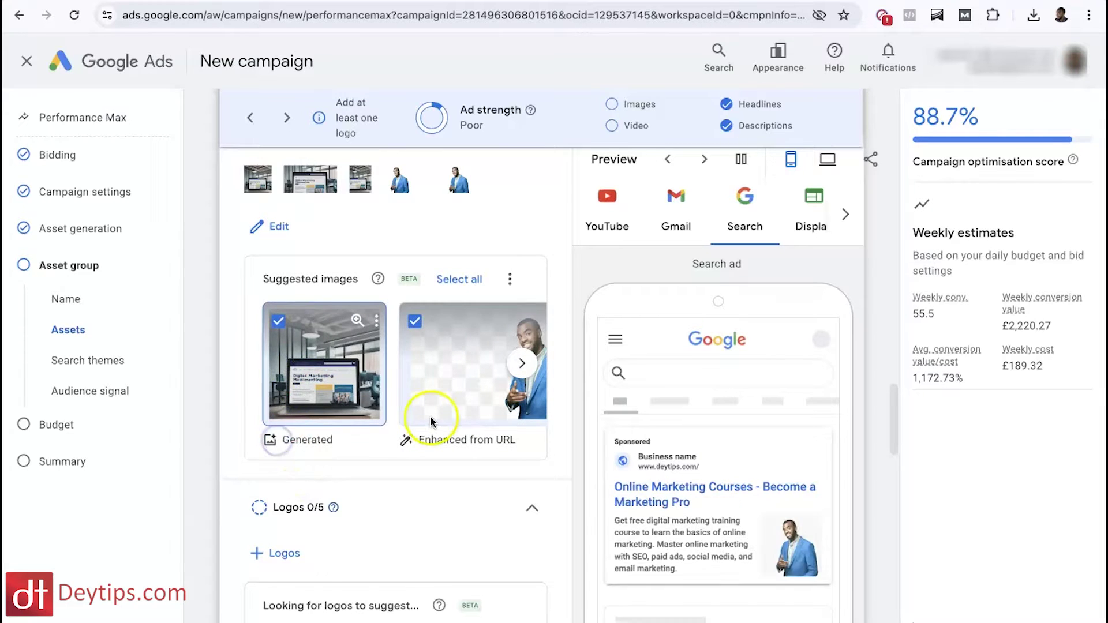
scroll(461, 362, "up", 2)
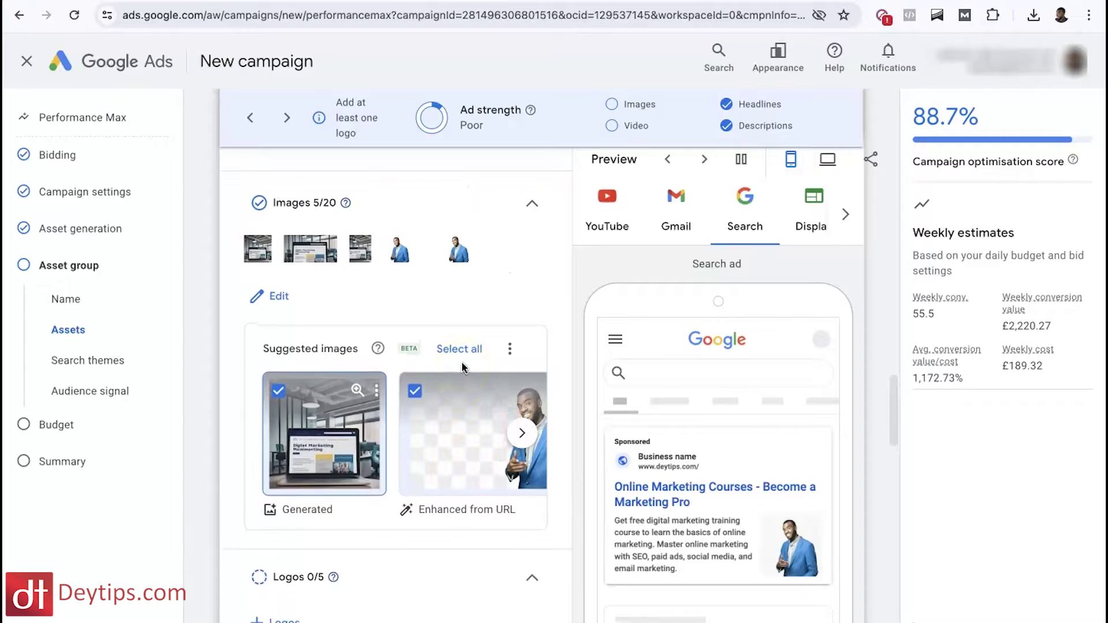
left_click(409, 404)
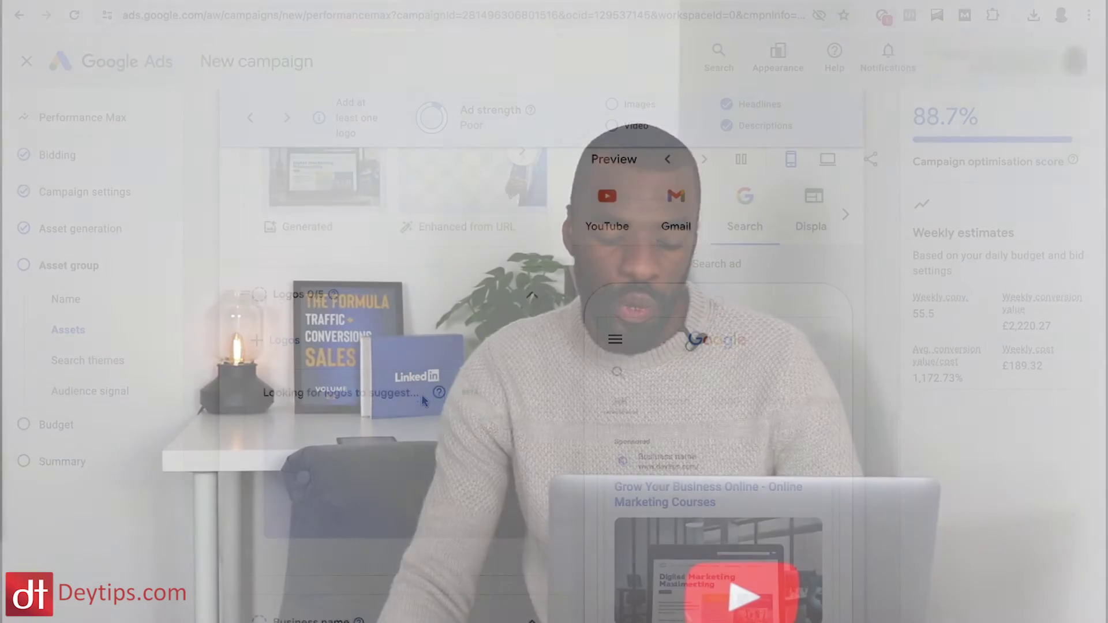
scroll(422, 396, "down", 1)
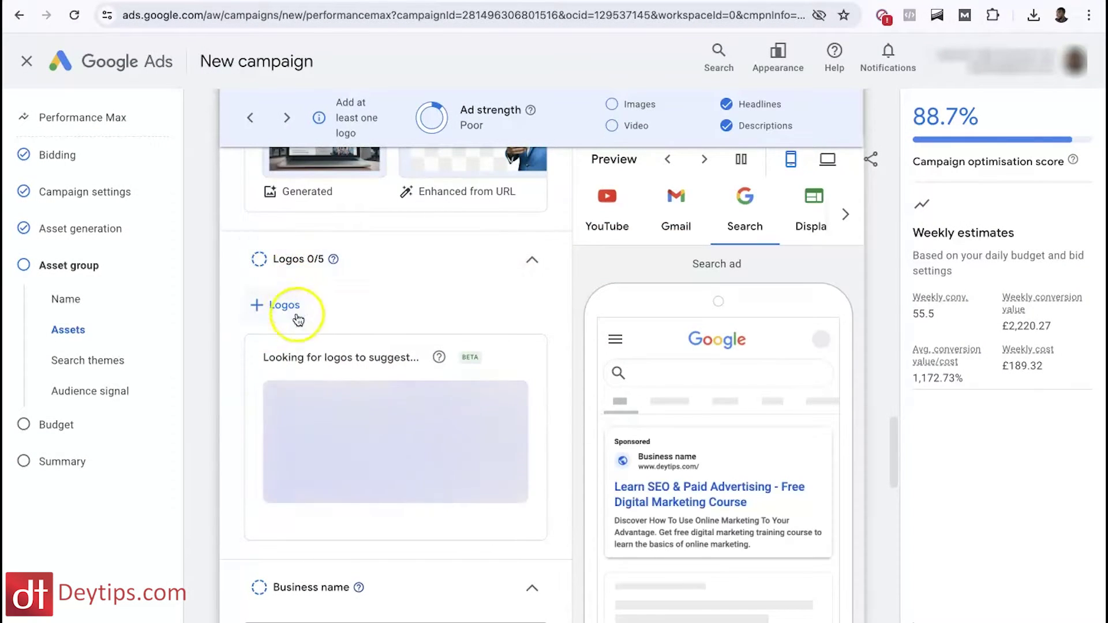
scroll(291, 310, "down", 1)
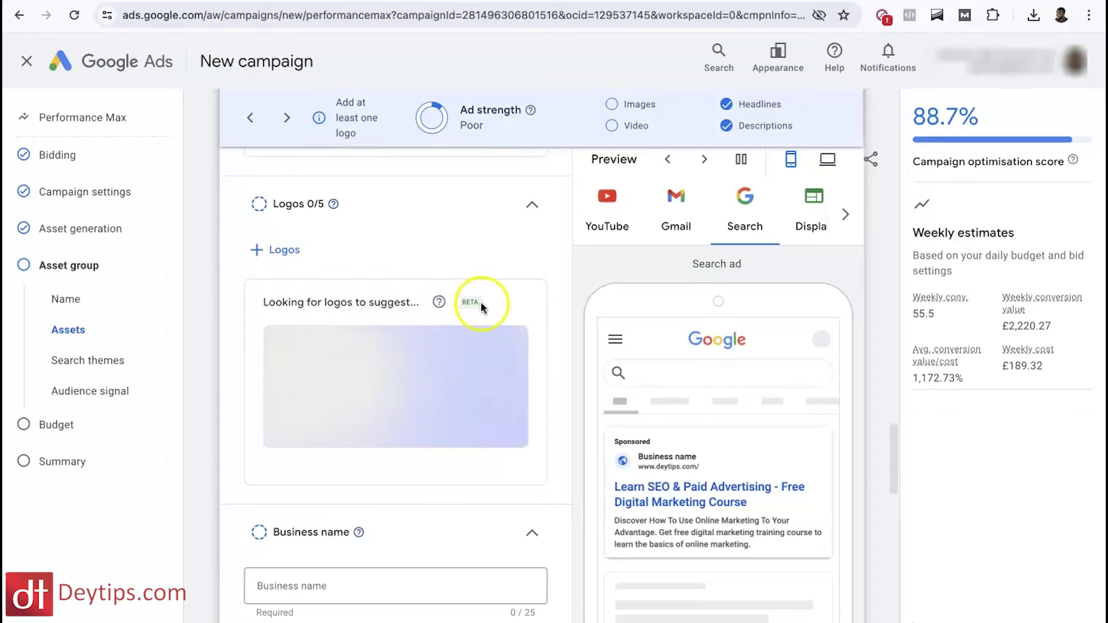
left_click_drag(485, 302, 459, 306)
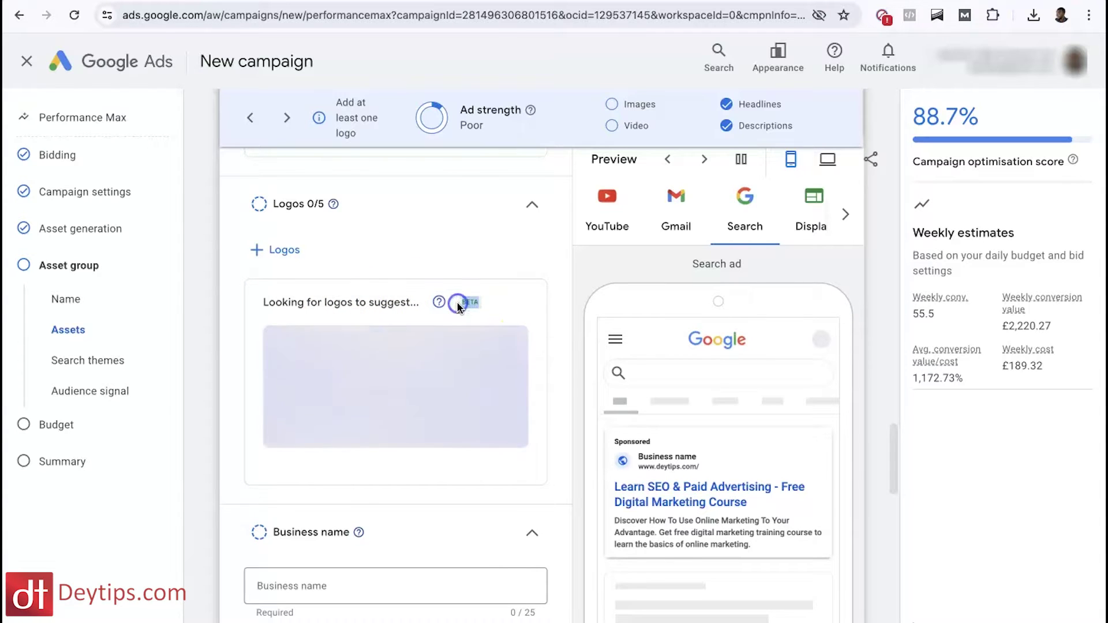
scroll(401, 314, "up", 3)
scroll(401, 314, "down", 3)
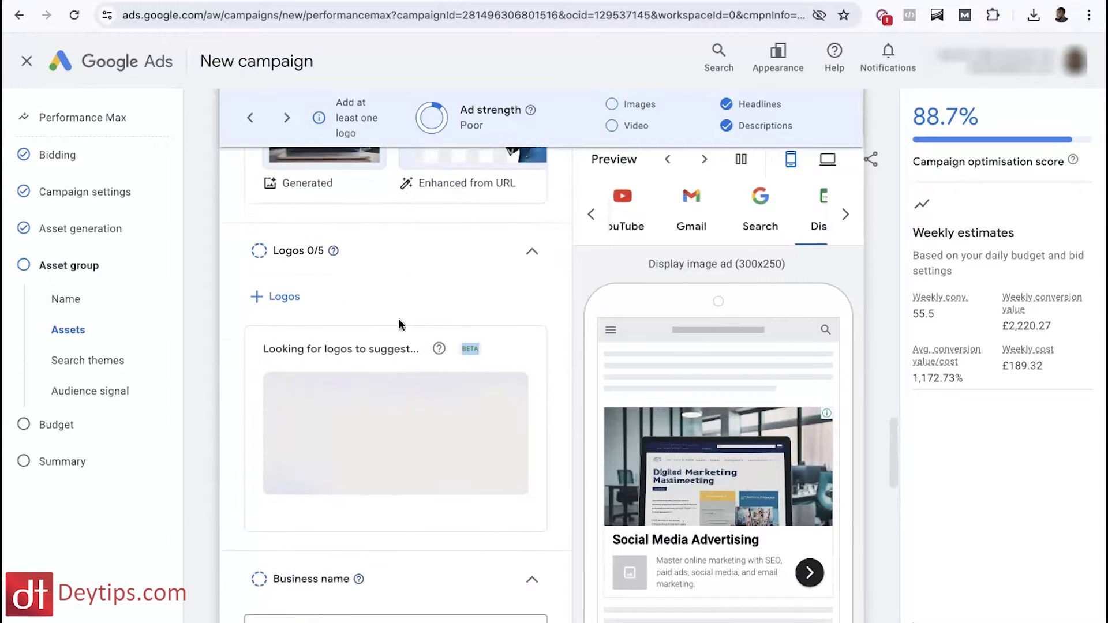
scroll(400, 324, "down", 6)
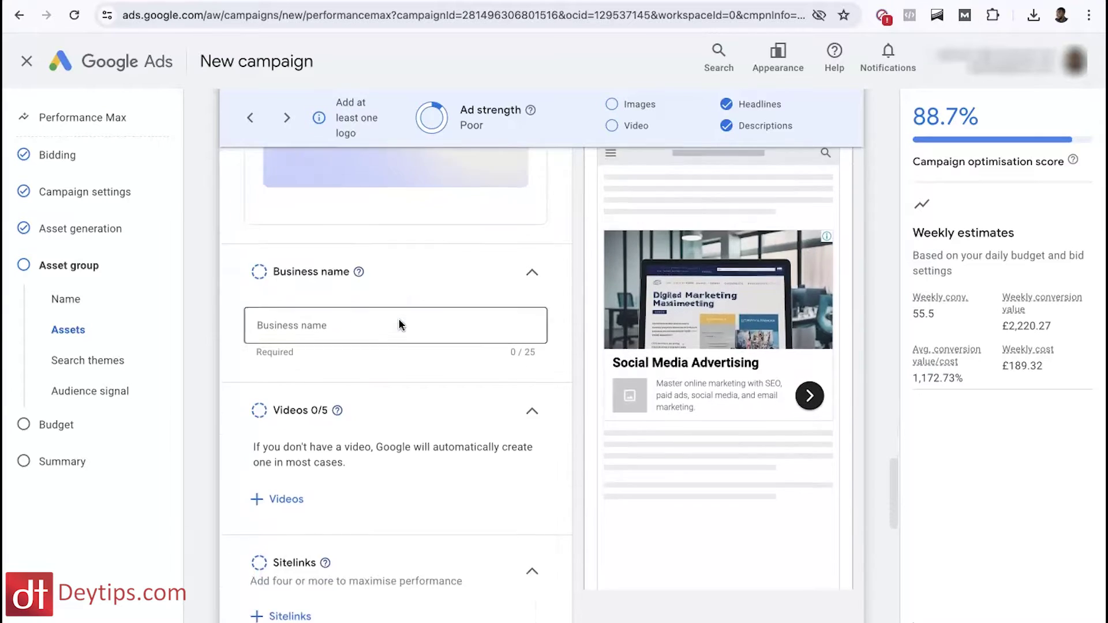
scroll(400, 325, "down", 1)
left_click(287, 318)
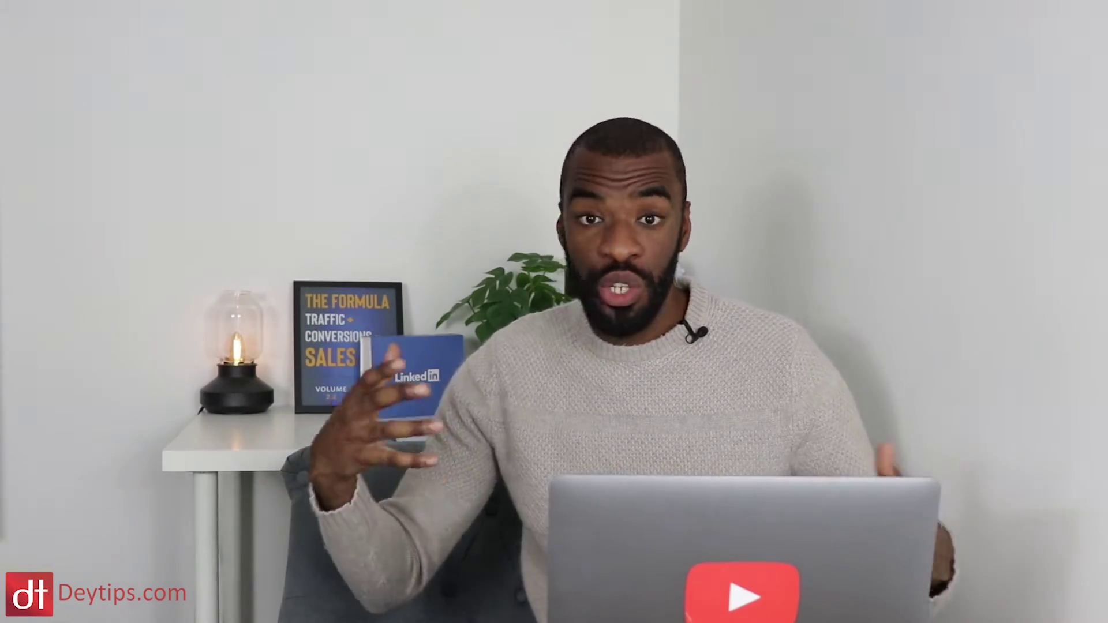
left_click(257, 354)
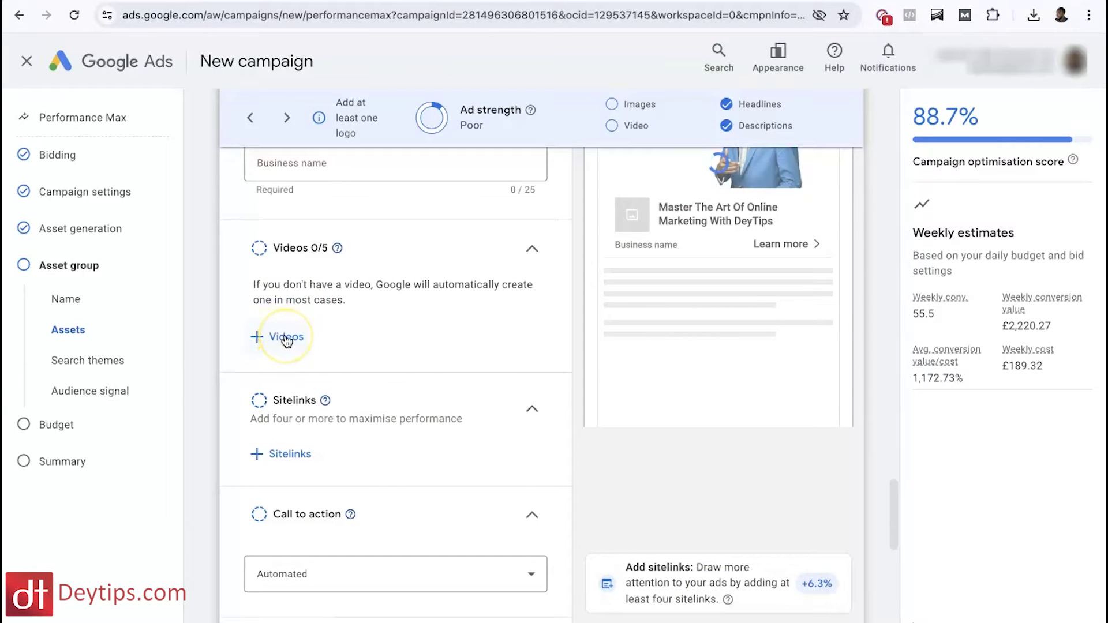
left_click(275, 343)
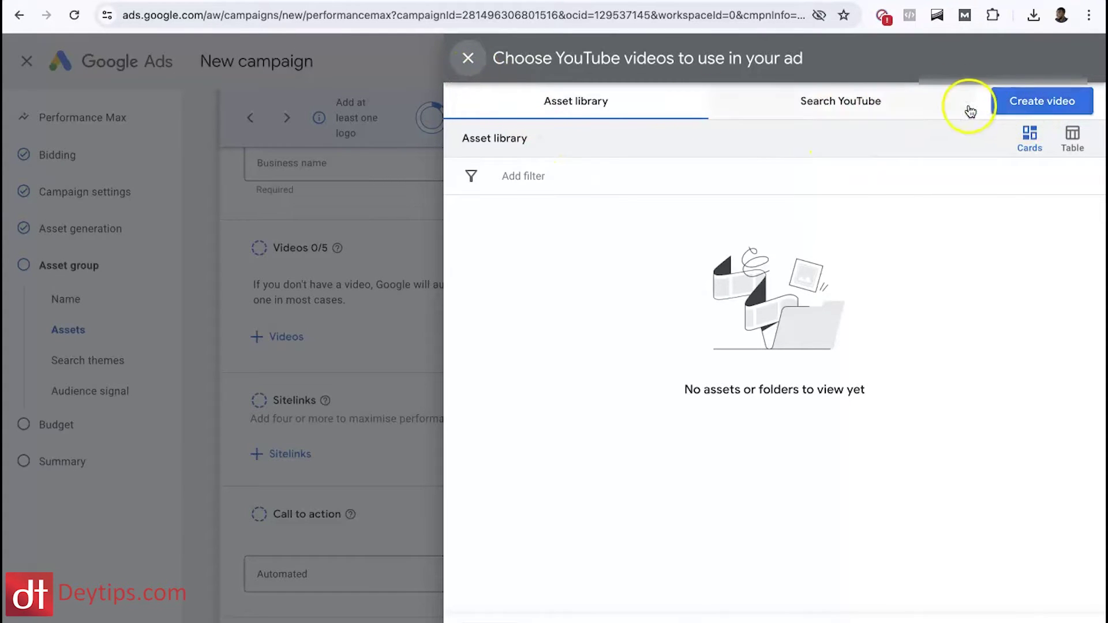
left_click(482, 60)
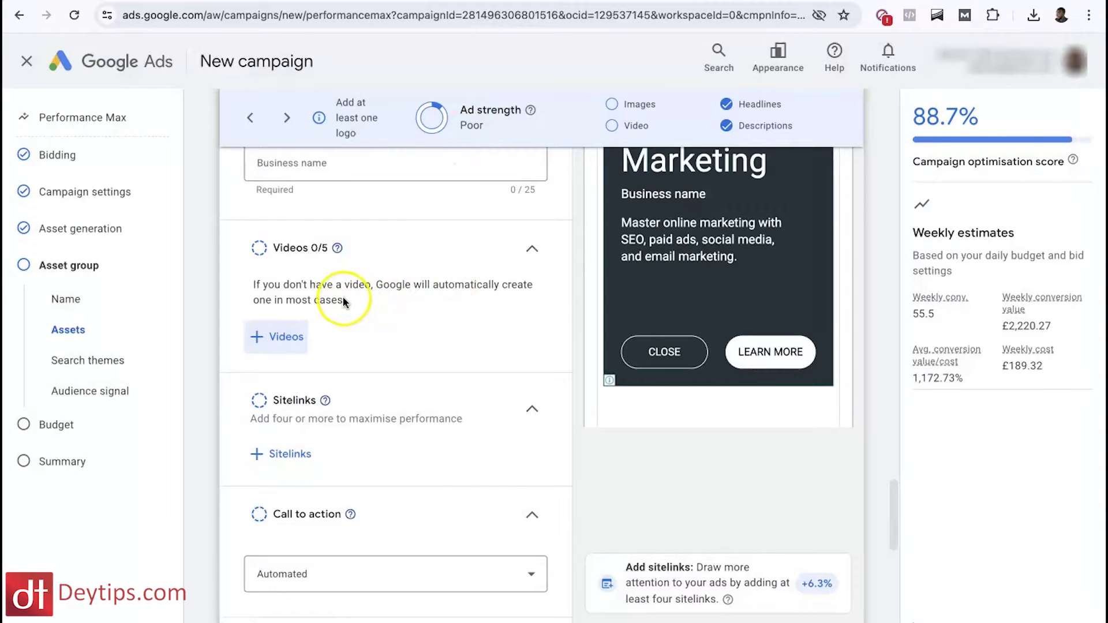
scroll(343, 296, "up", 2)
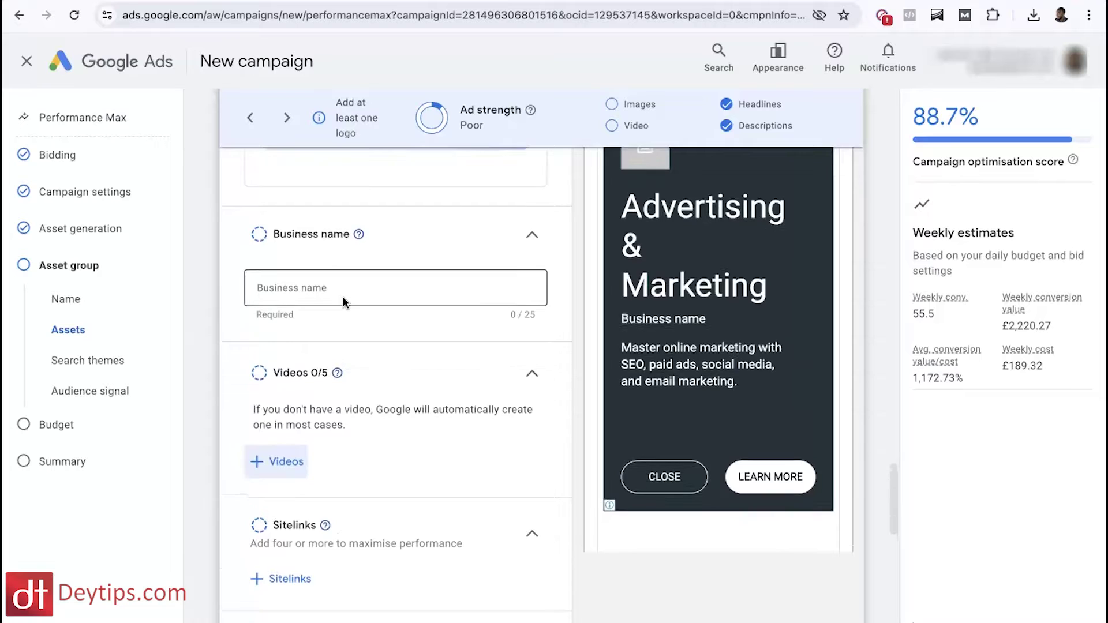
scroll(275, 305, "down", 2)
left_click_drag(253, 307, 328, 306)
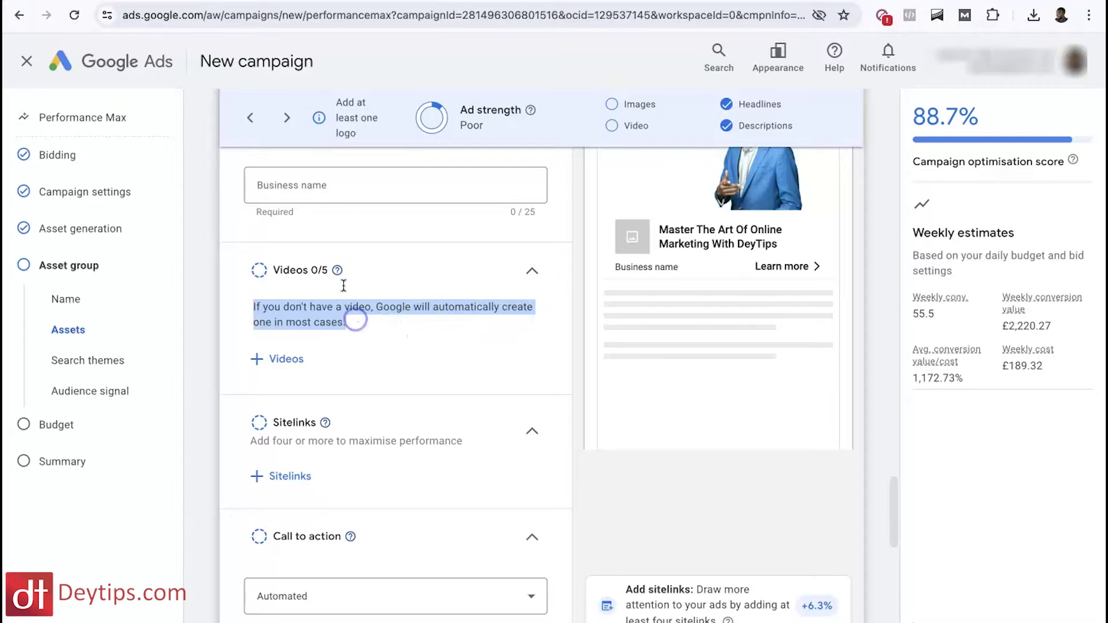
scroll(378, 316, "down", 1)
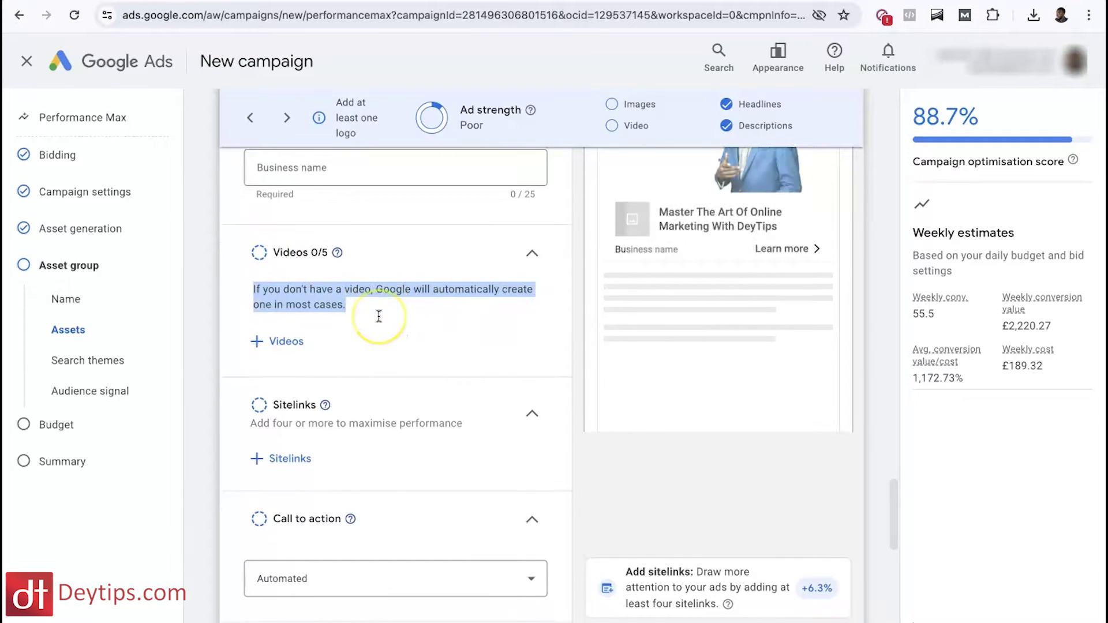
- Scroll down the asset group to view videos at 0 of 5 and empty sitelinks
scroll(378, 316, "down", 1)
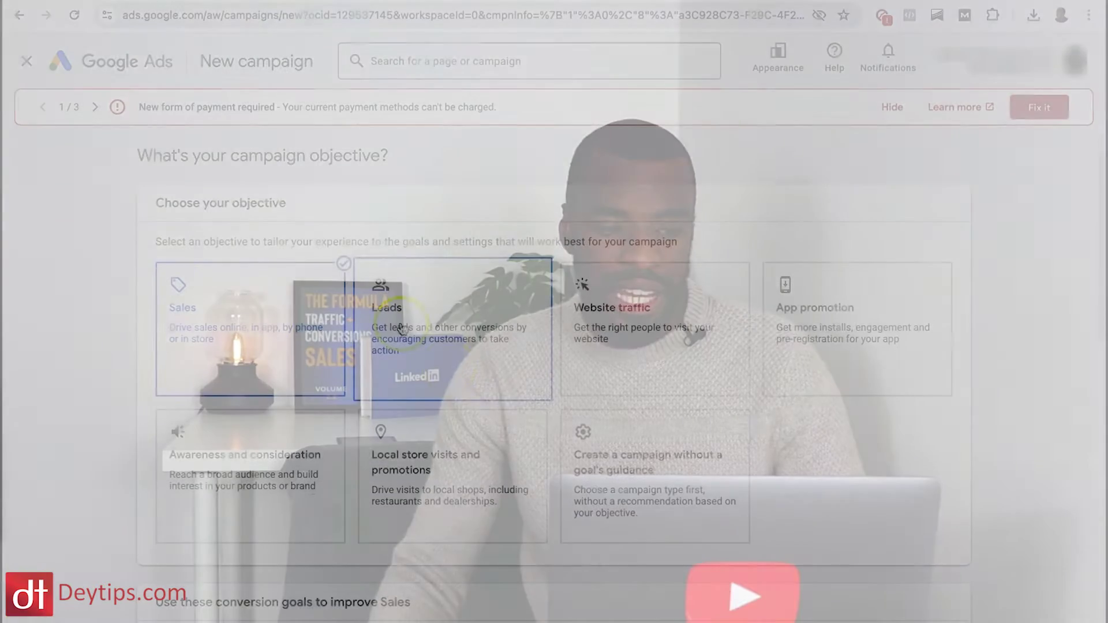
- Choose Sales as the objective and view its Purchases, Sign-ups and Submit lead forms goals
left_click(266, 328)
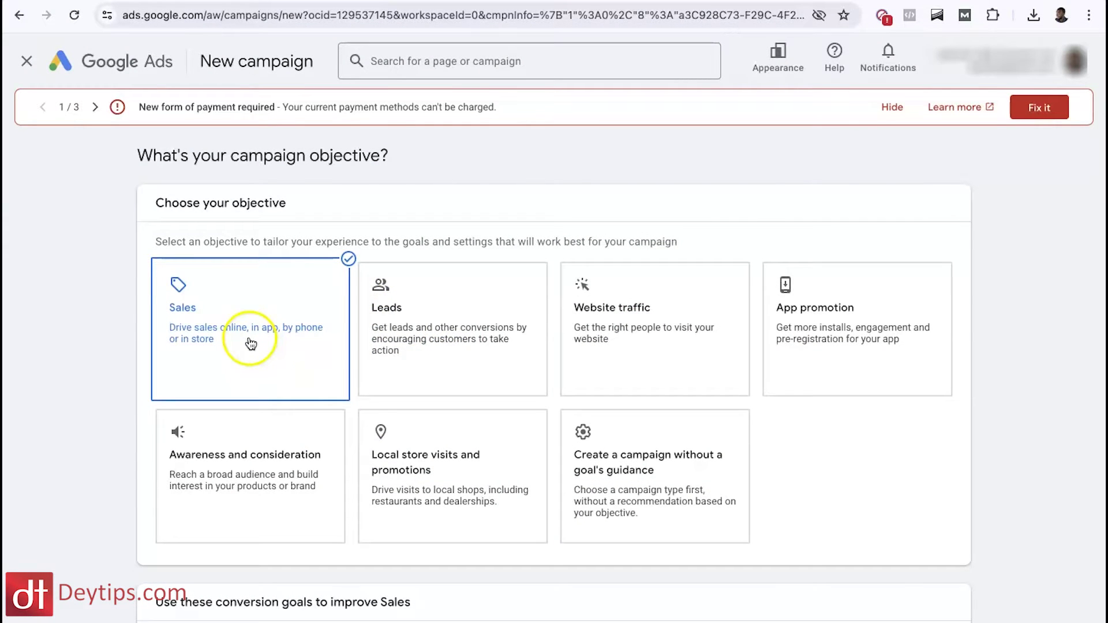
scroll(409, 345, "down", 6)
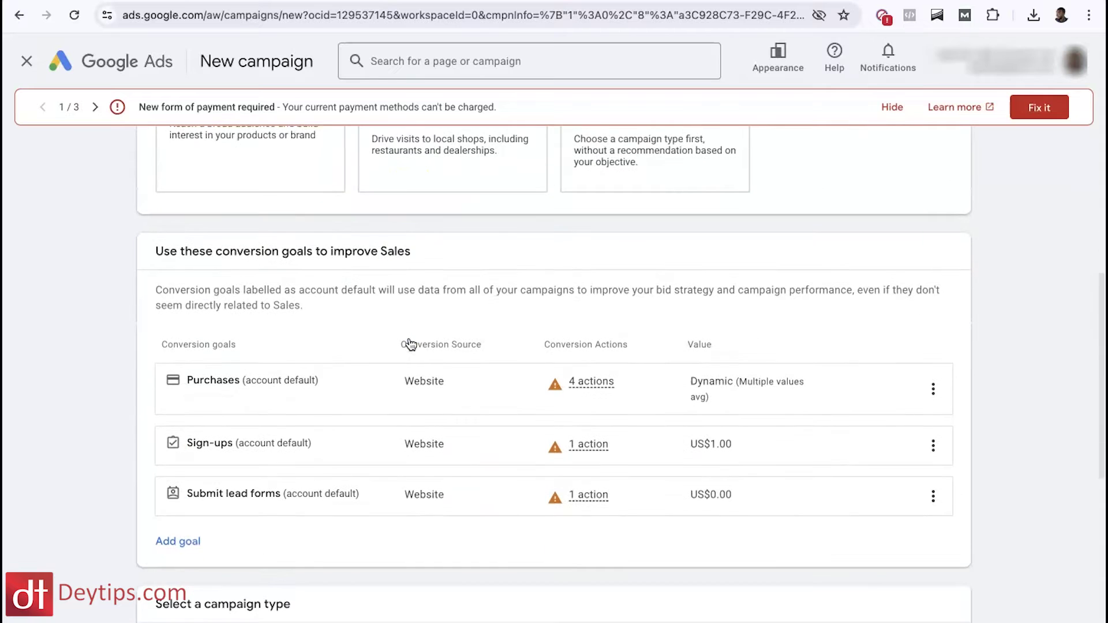